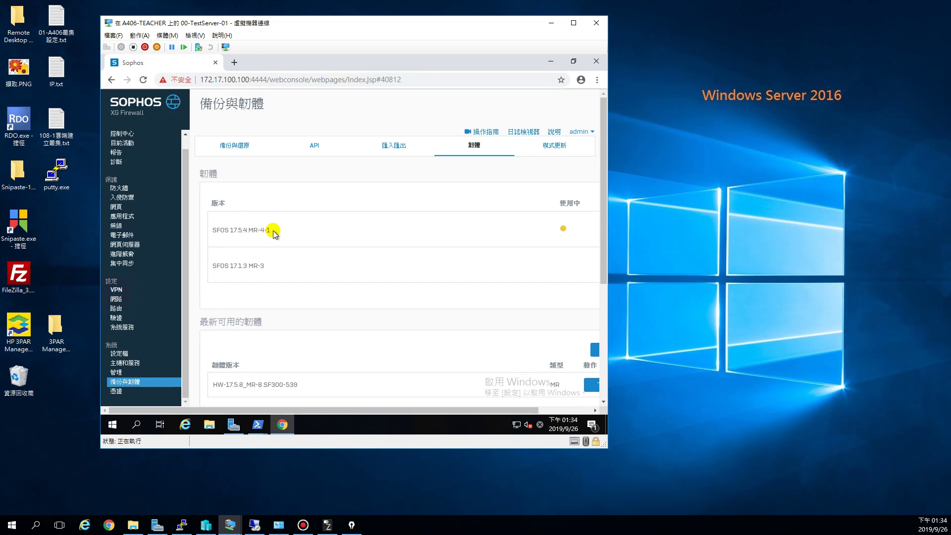
- Highlight and inspect the installed firmware version details on the firmware page
left_click_drag(271, 230, 239, 231)
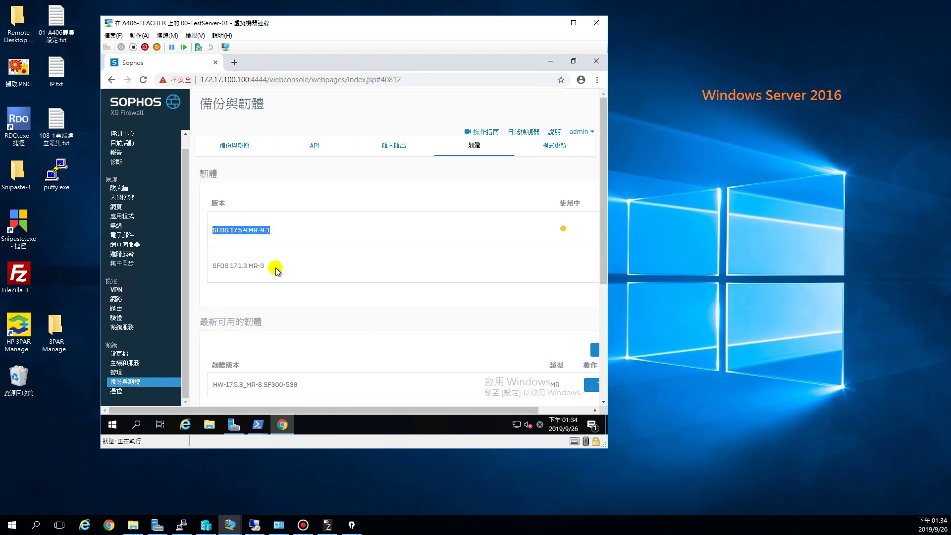
left_click(275, 236)
scroll(272, 364, "down", 2)
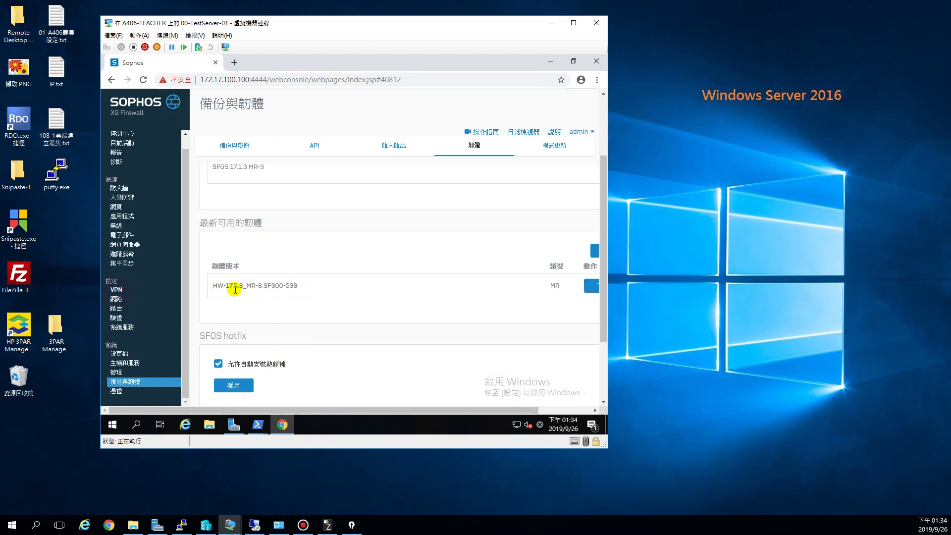
left_click_drag(389, 410, 441, 410)
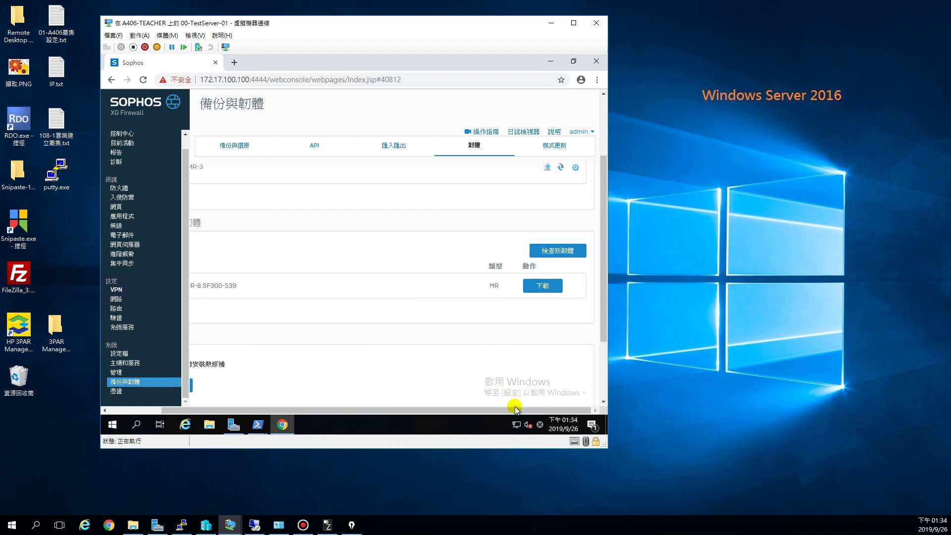
left_click_drag(515, 412, 424, 410)
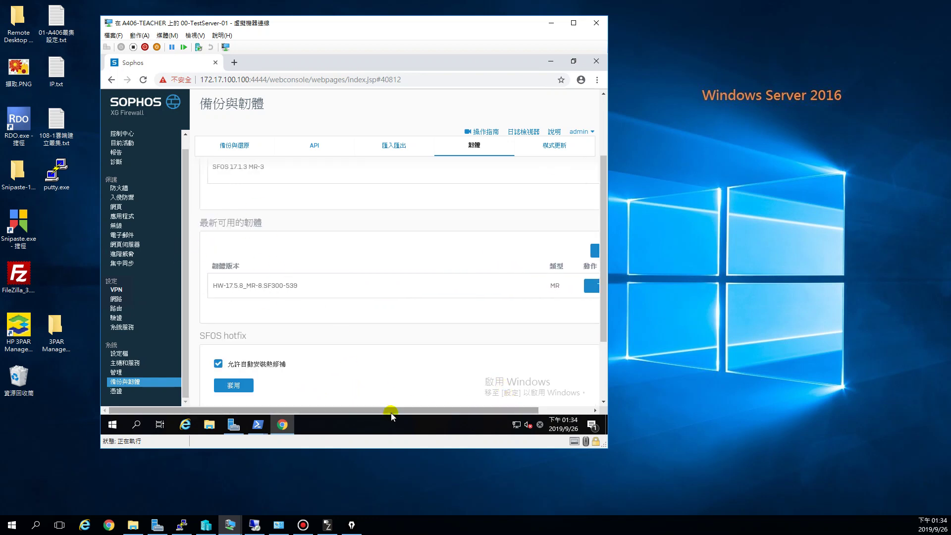
scroll(374, 327, "up", 2)
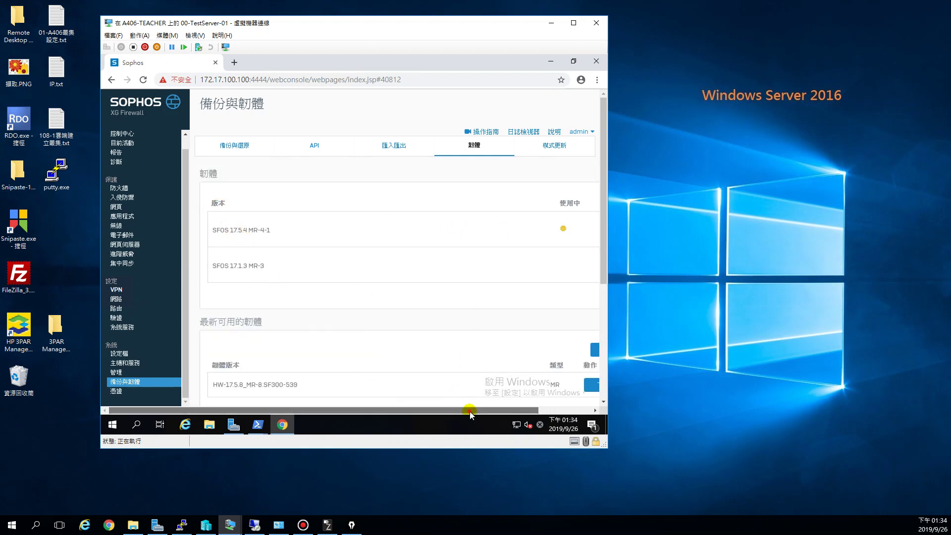
left_click_drag(478, 411, 531, 411)
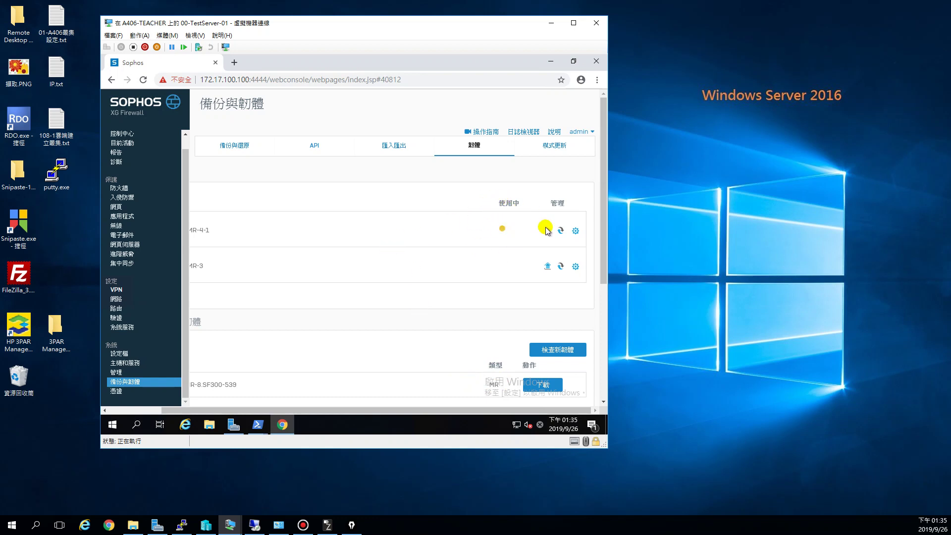
- Reboot the active firmware with factory default settings (使用原廠預設值開機) and close Chrome
left_click(575, 231)
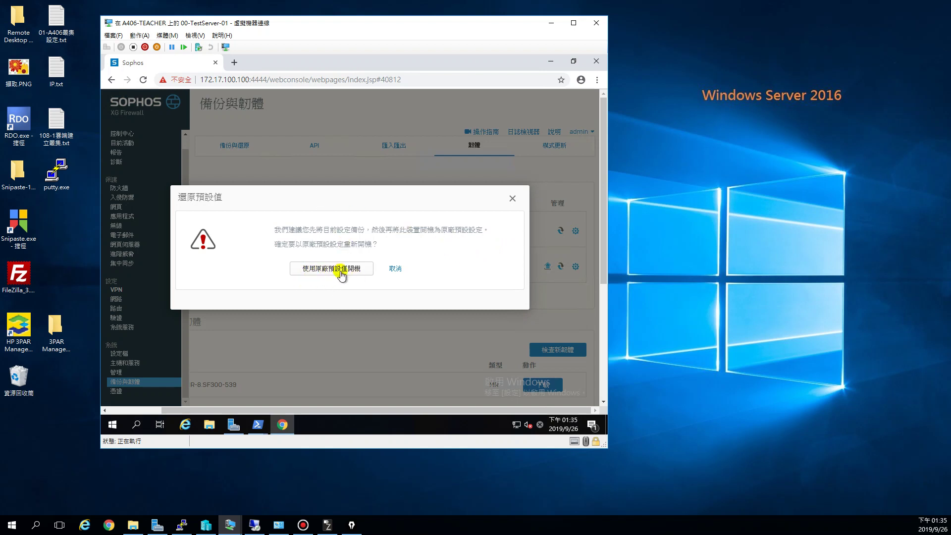
left_click(328, 270)
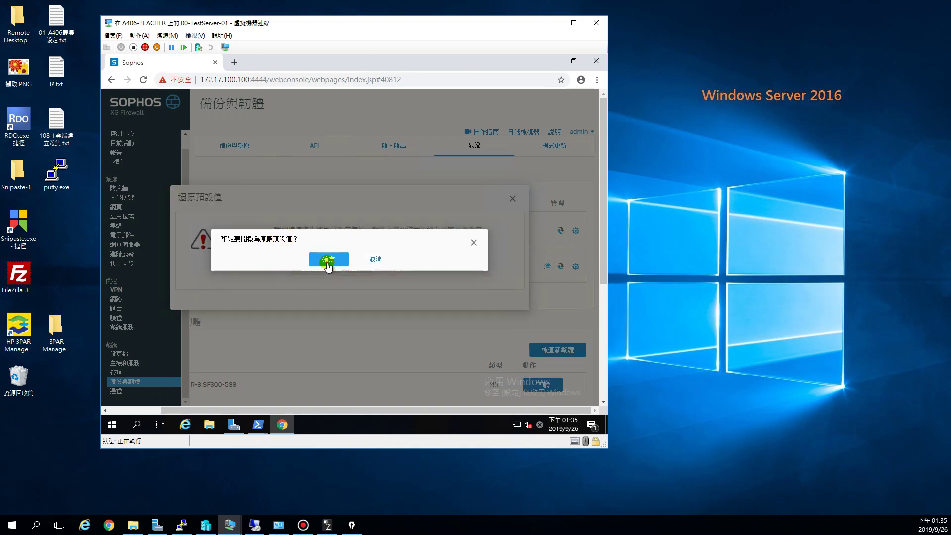
left_click(328, 264)
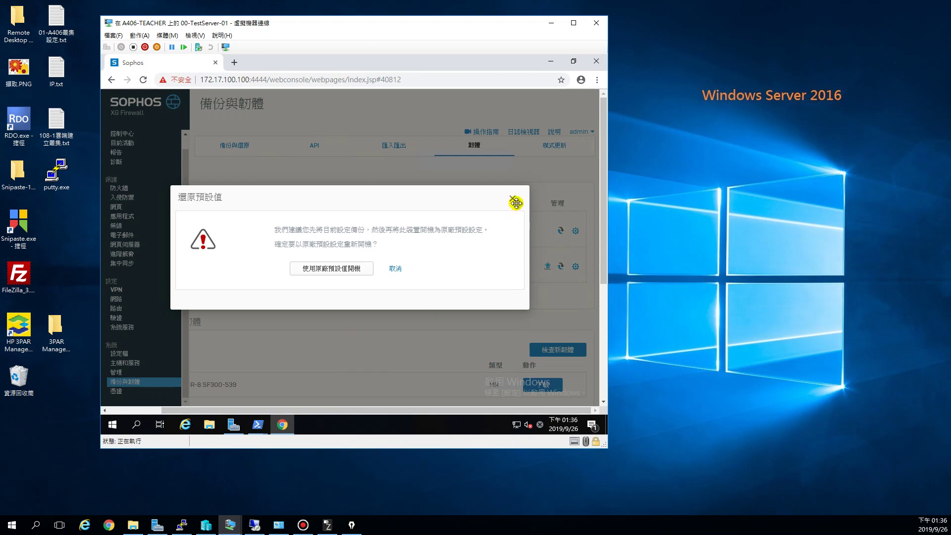
key("Return")
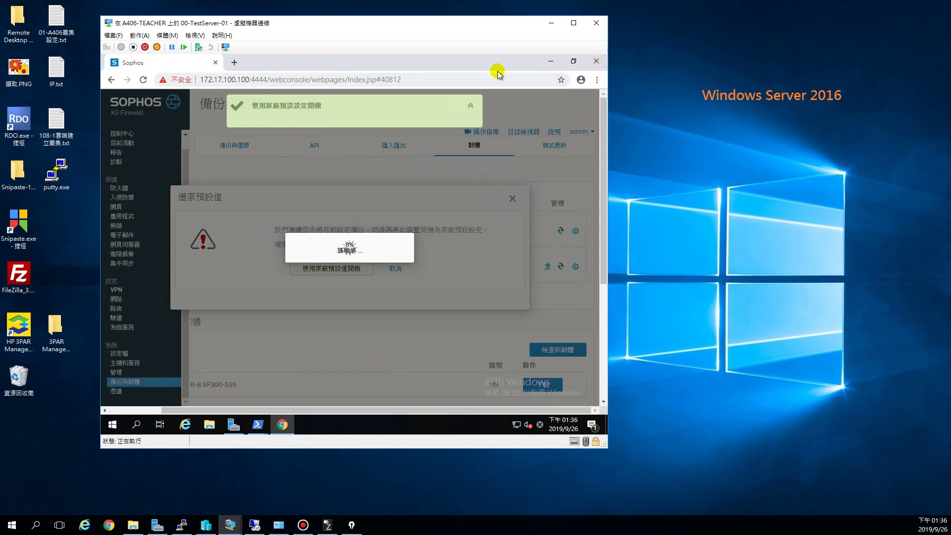
left_click(595, 62)
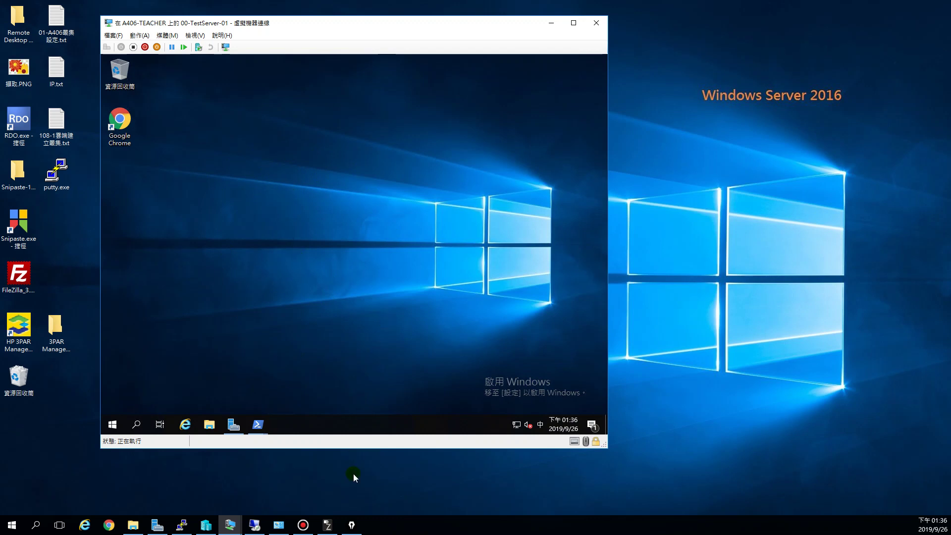
- Bring the IPEVO P2V camera view of the firewall's network ports to the front
left_click(328, 526)
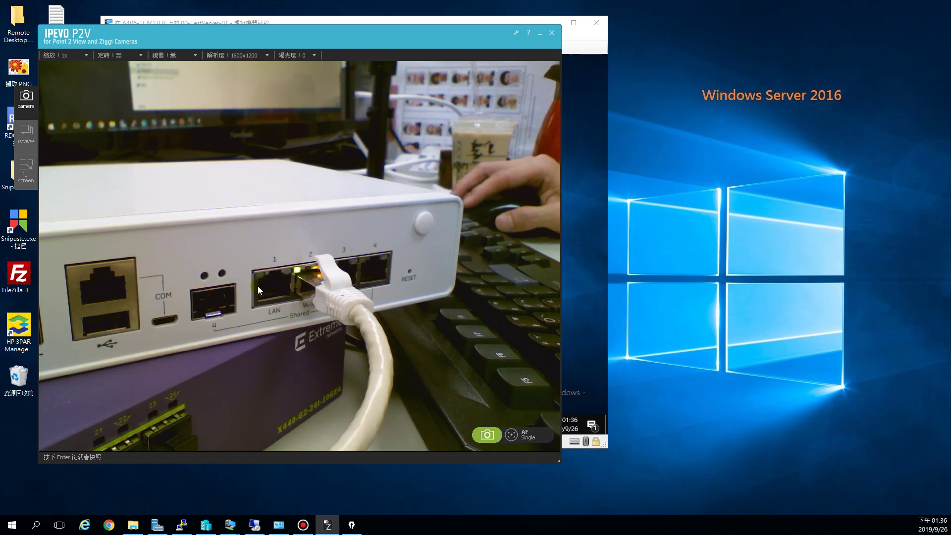
- Point out the cables now in ports 1 and 2 on the camera feed, then minimize it
left_click(301, 272)
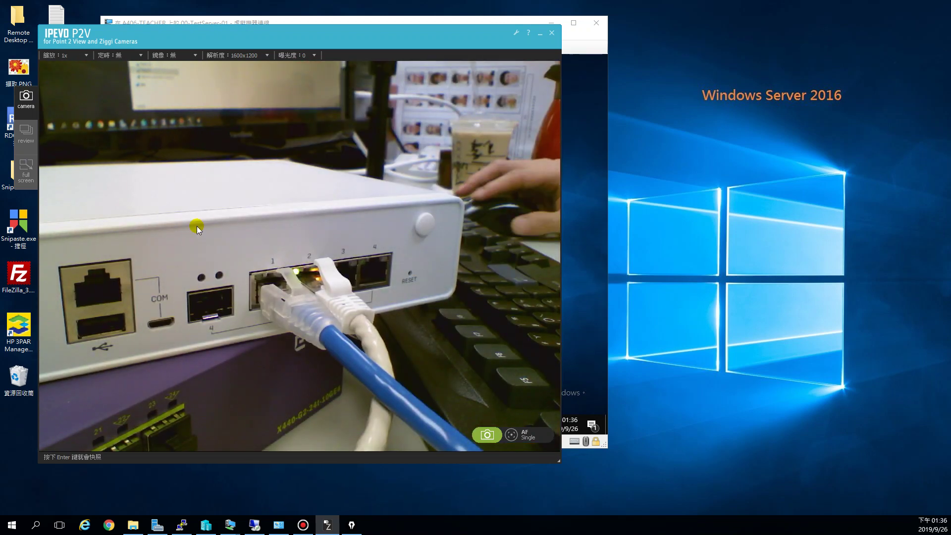
left_click(331, 282)
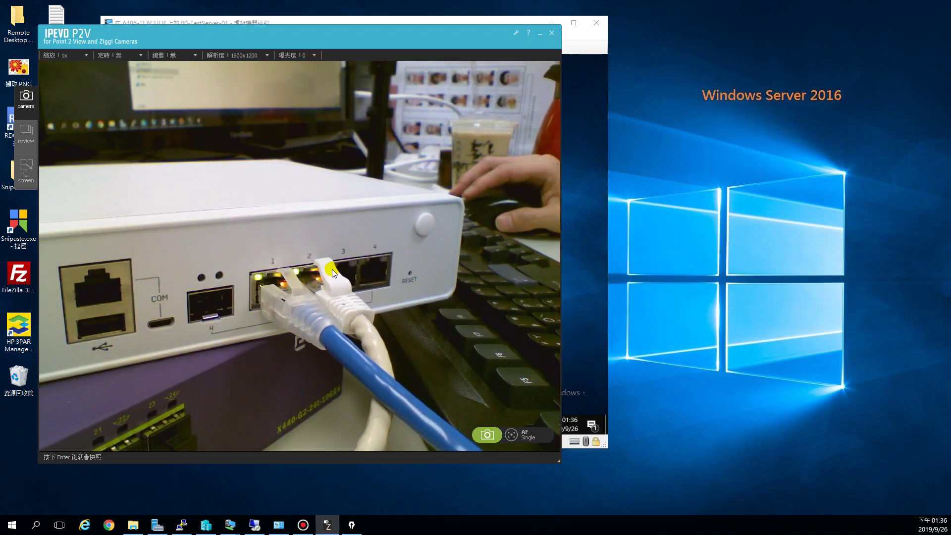
left_click(283, 309)
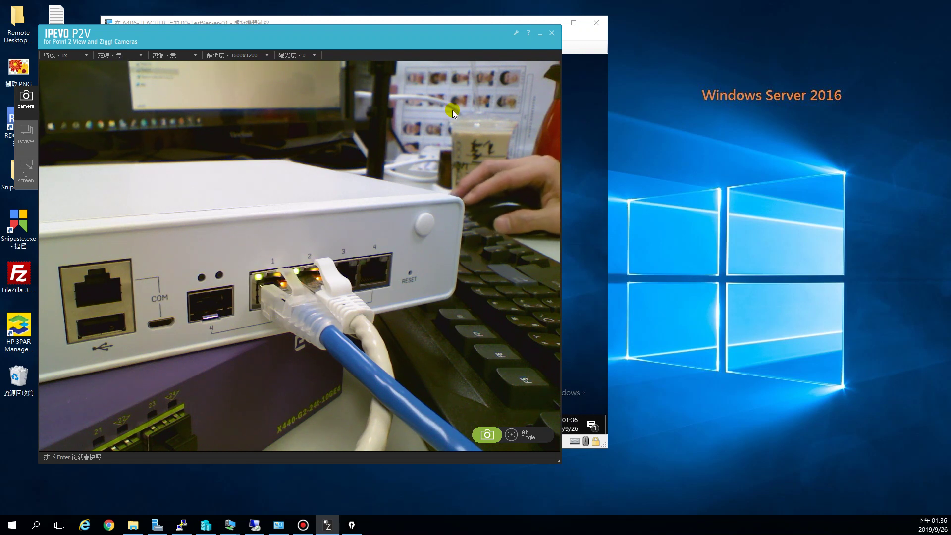
left_click(540, 34)
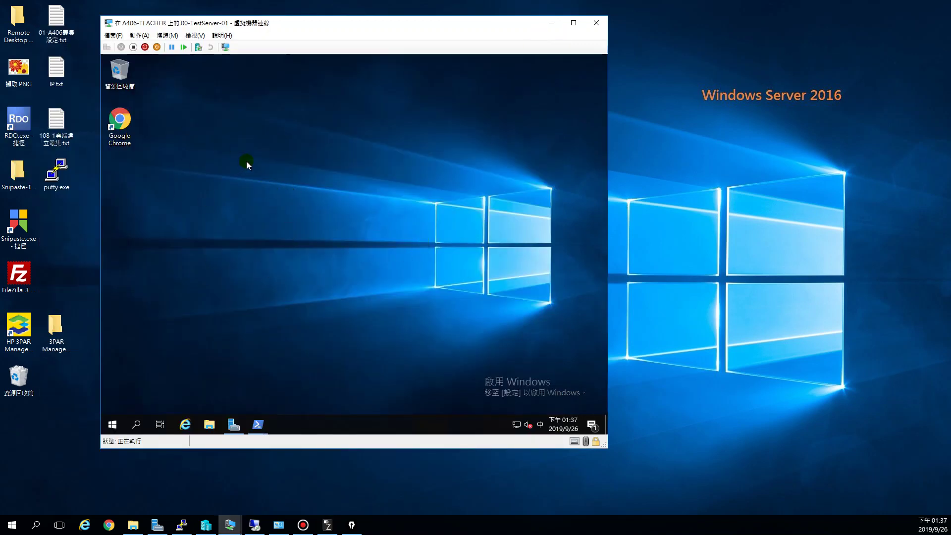
- Open the Ethernet adapter's properties through network settings and the adapter list
right_click(515, 427)
left_click(514, 419)
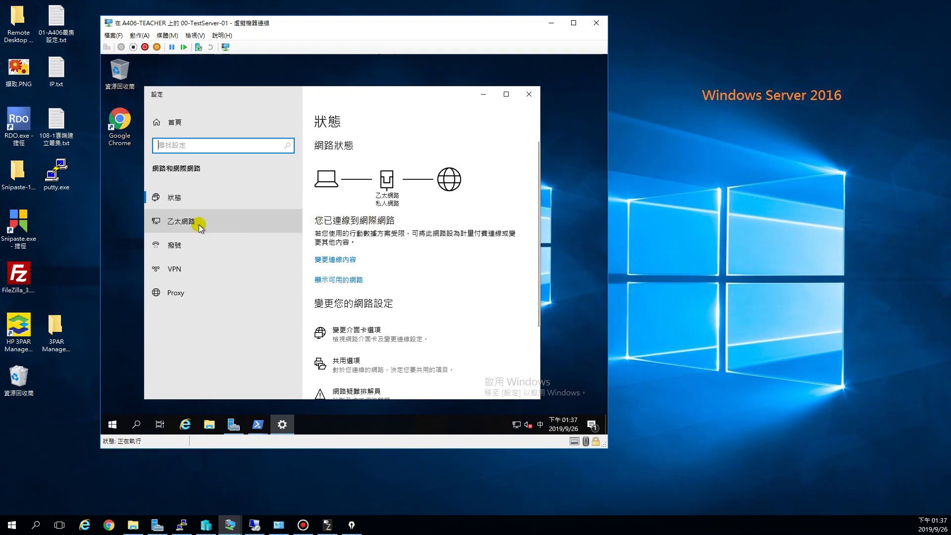
left_click(198, 225)
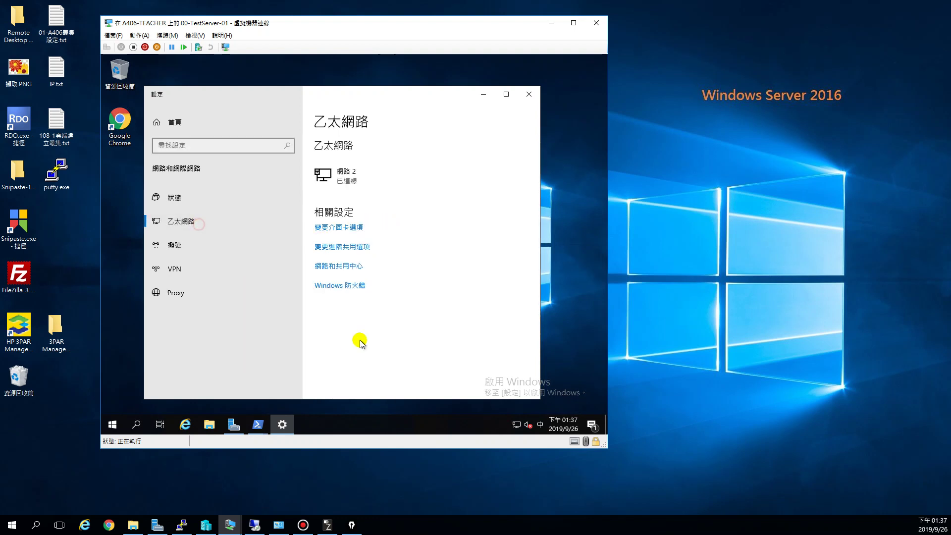
left_click(342, 235)
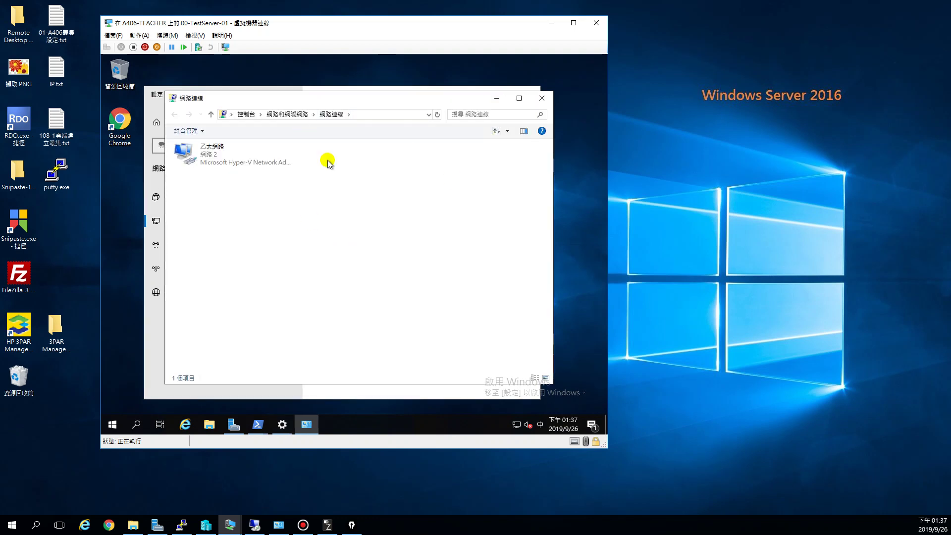
left_click(234, 424)
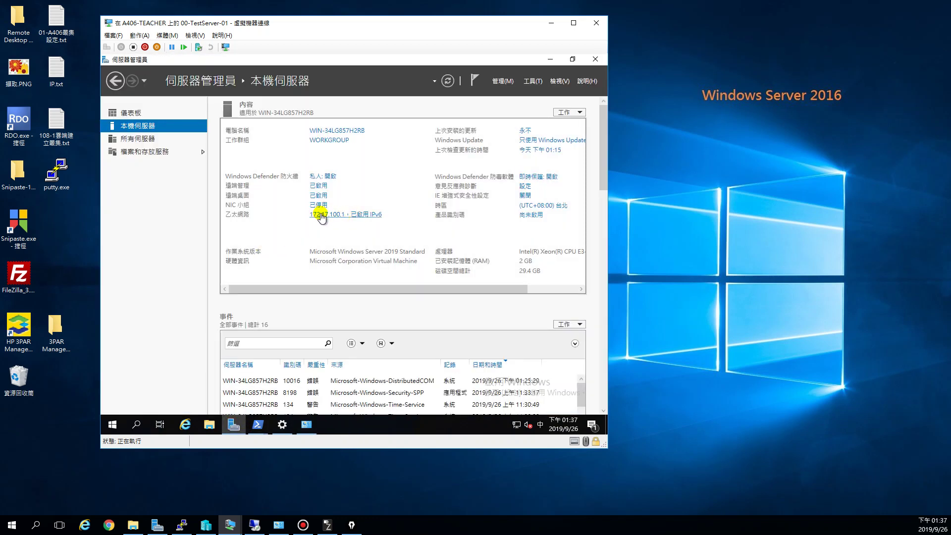
left_click(550, 59)
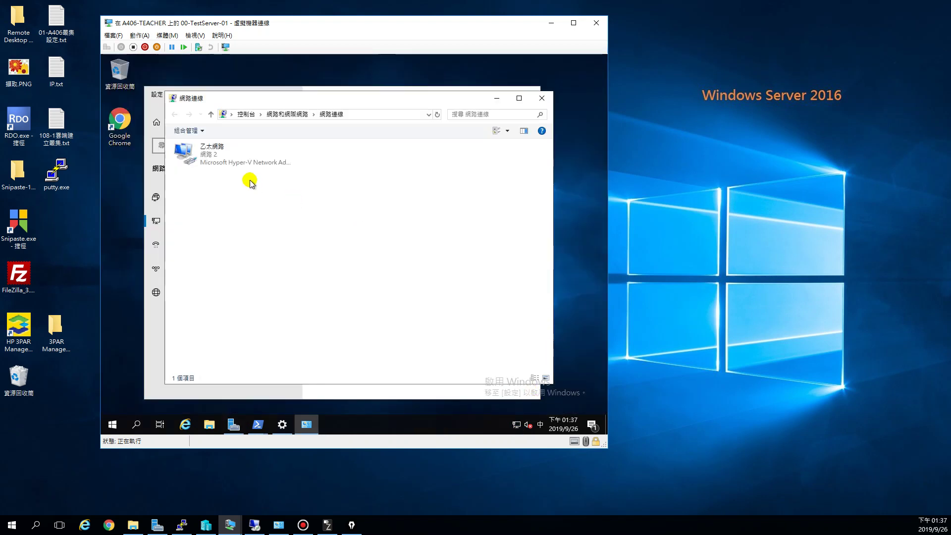
double_click(214, 157)
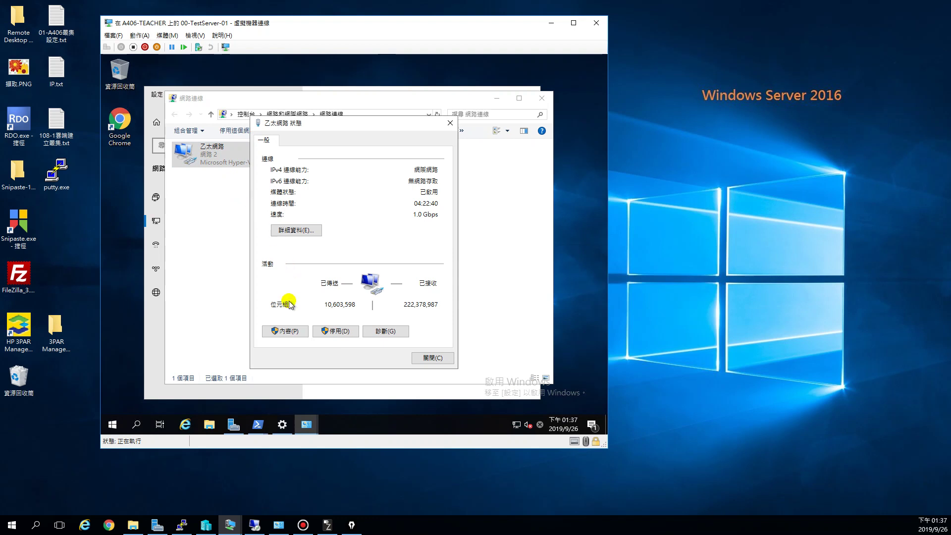
left_click(293, 332)
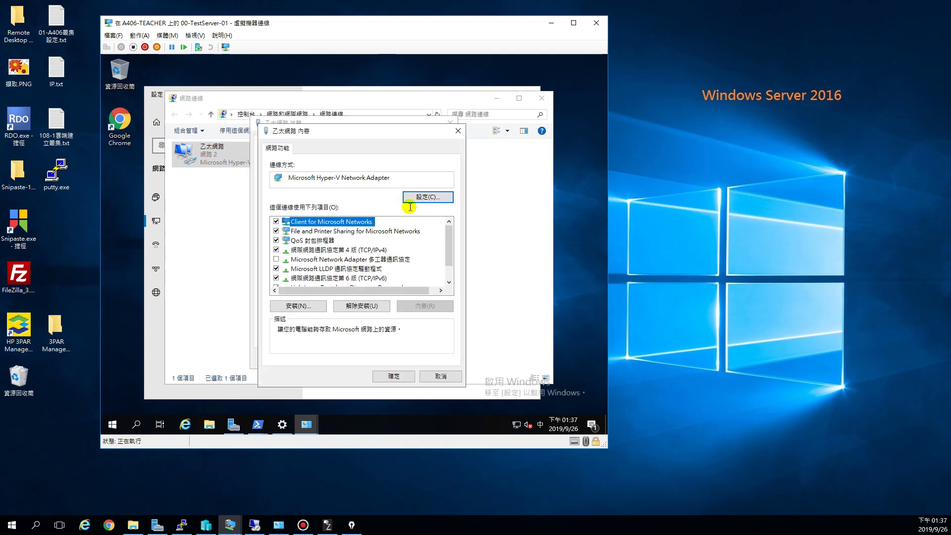
- Set Ethernet IPv4 to obtain the IP address and DNS servers automatically, then check the camera view
double_click(369, 251)
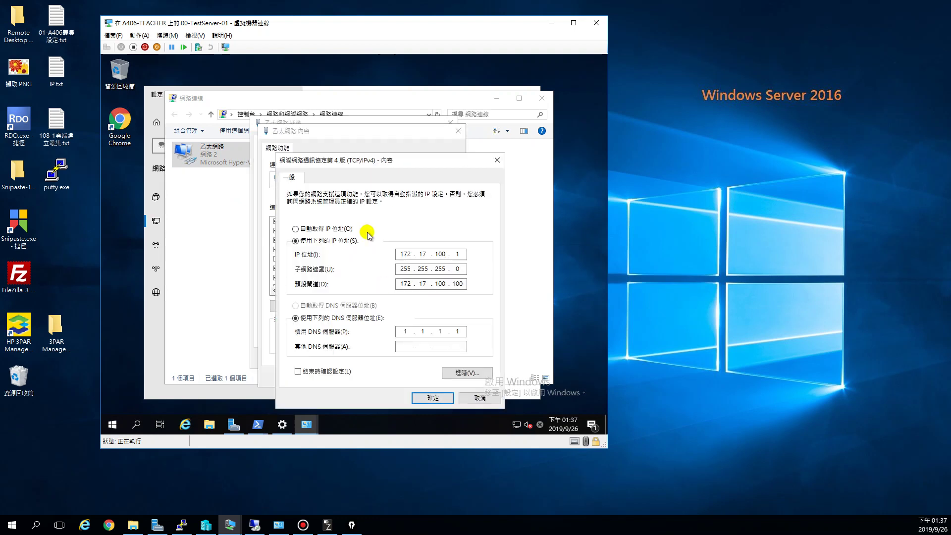
left_click_drag(404, 163, 375, 150)
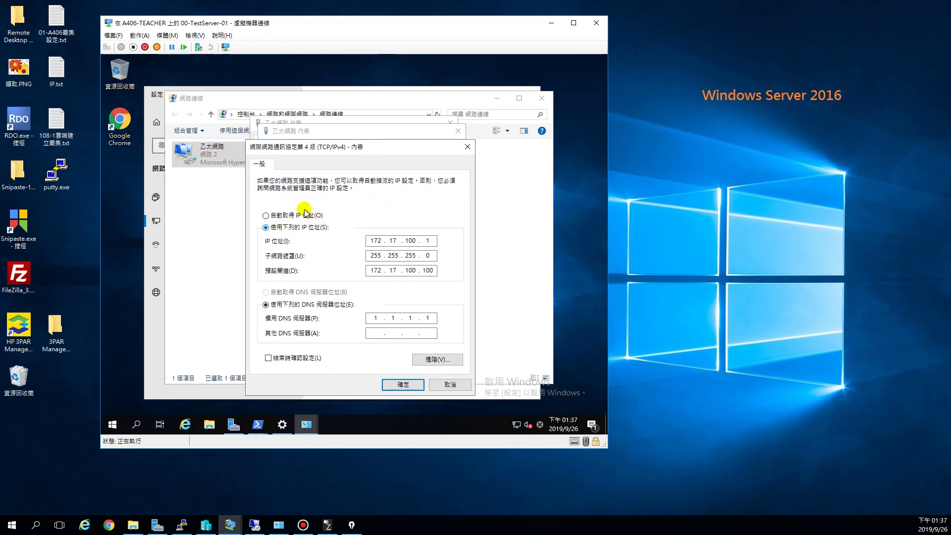
left_click(266, 215)
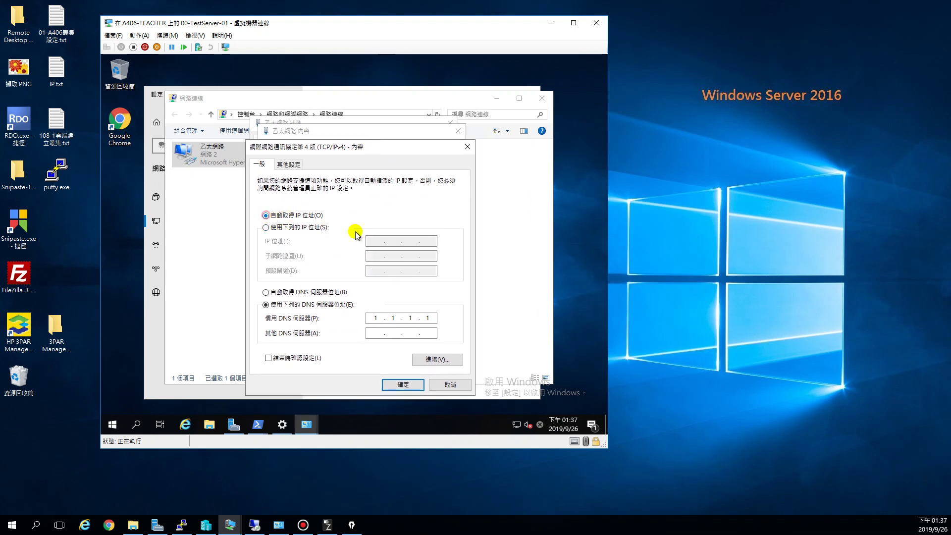
left_click(266, 292)
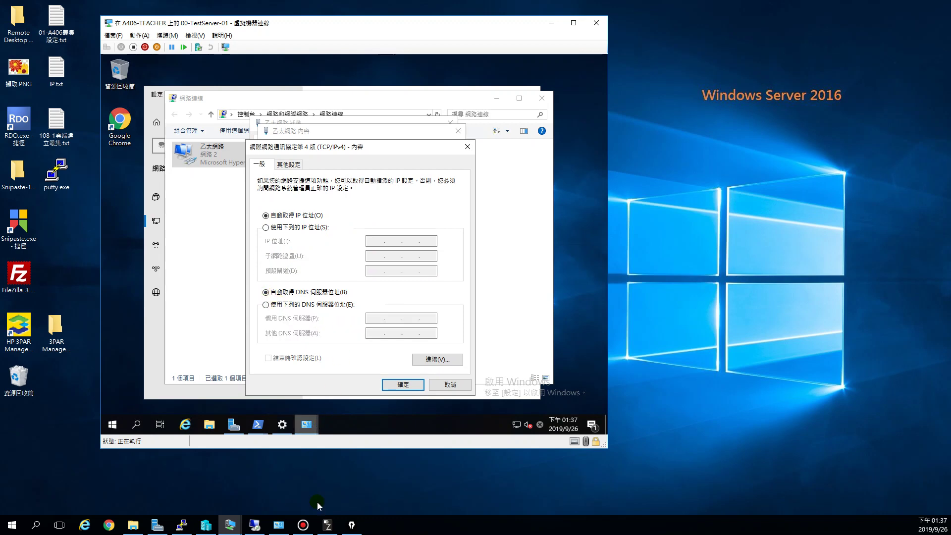
left_click(330, 528)
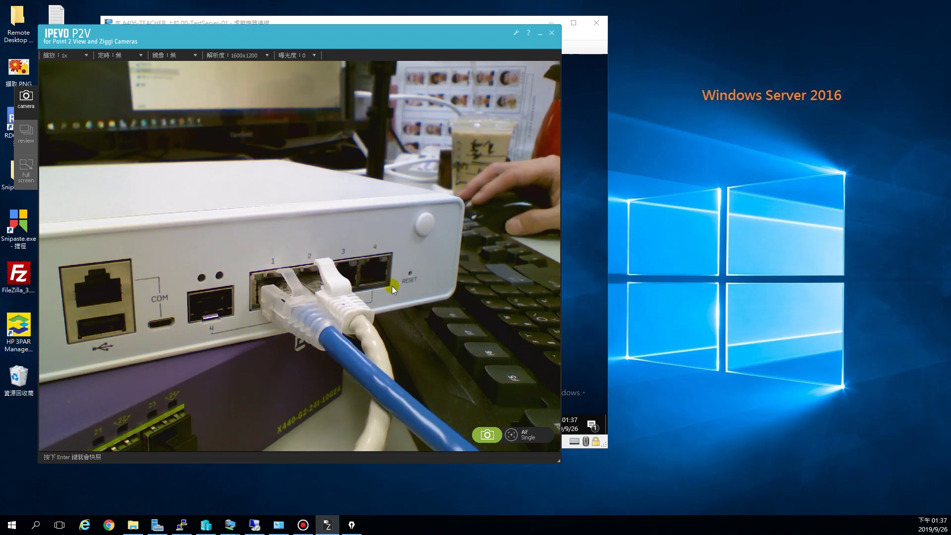
left_click(541, 35)
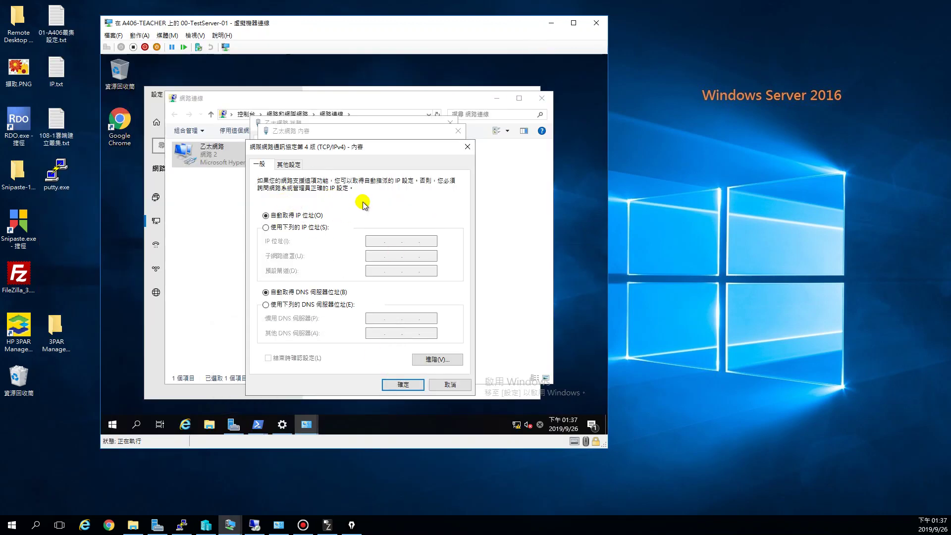
- Apply the IPv4 changes and close the Ethernet status, Network Connections and Settings windows
left_click(402, 385)
left_click(394, 377)
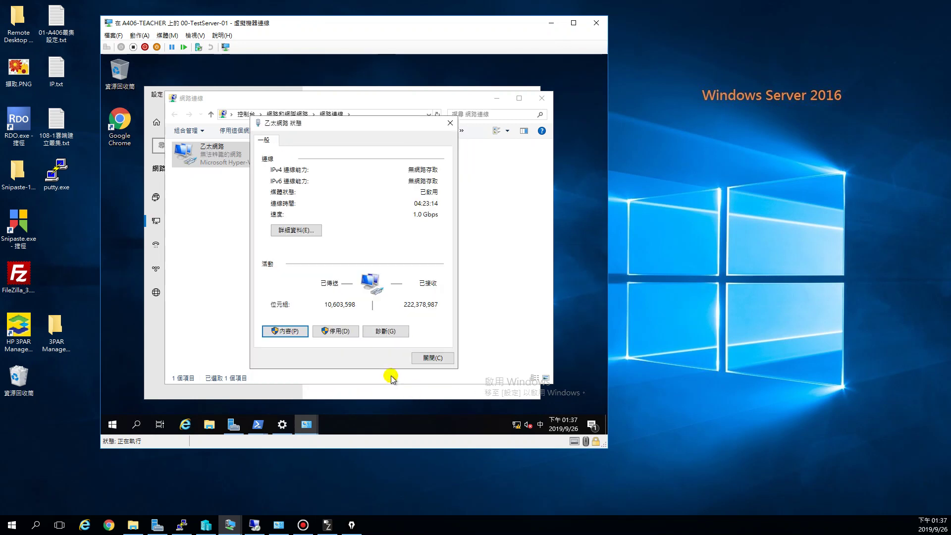
left_click(439, 363)
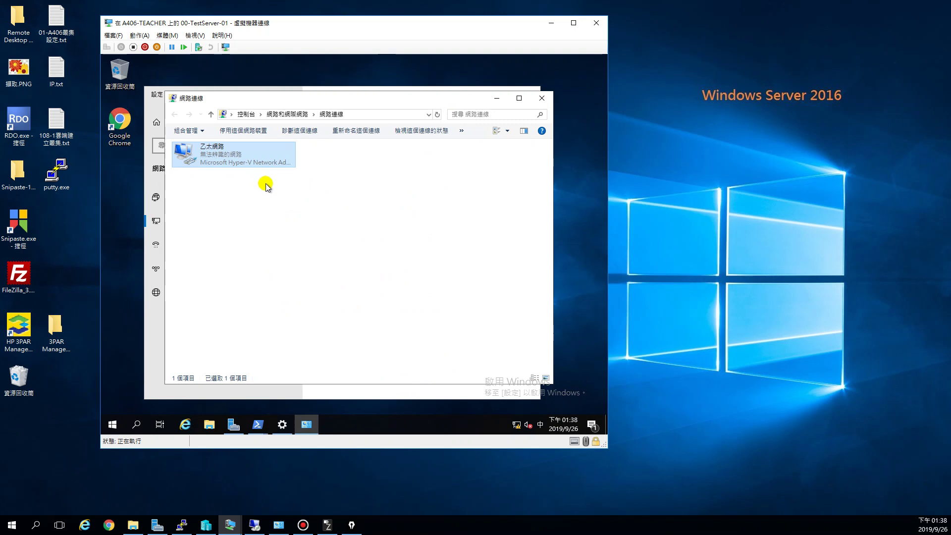
left_click(543, 100)
left_click(528, 96)
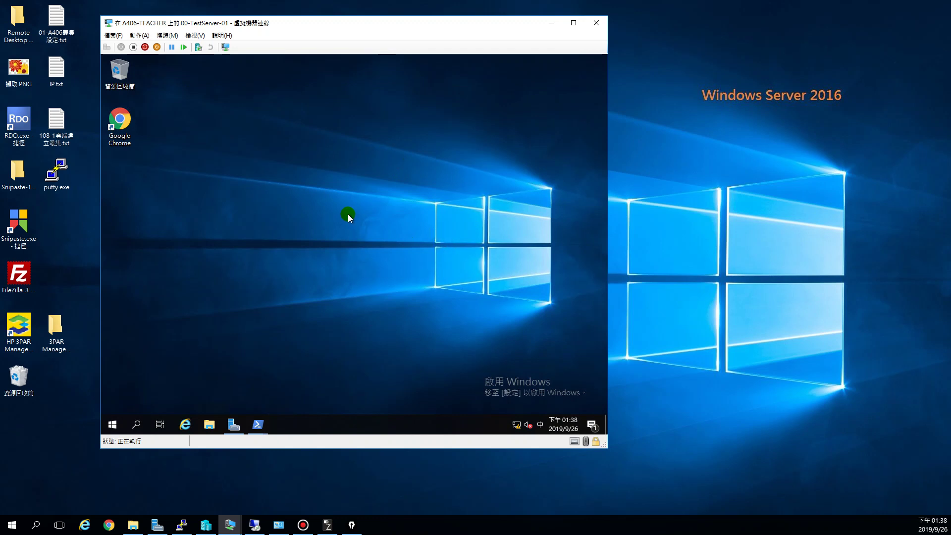
- Bring the second PowerShell window forward and rerun ipconfig twice to check the address
mouse_move(257, 425)
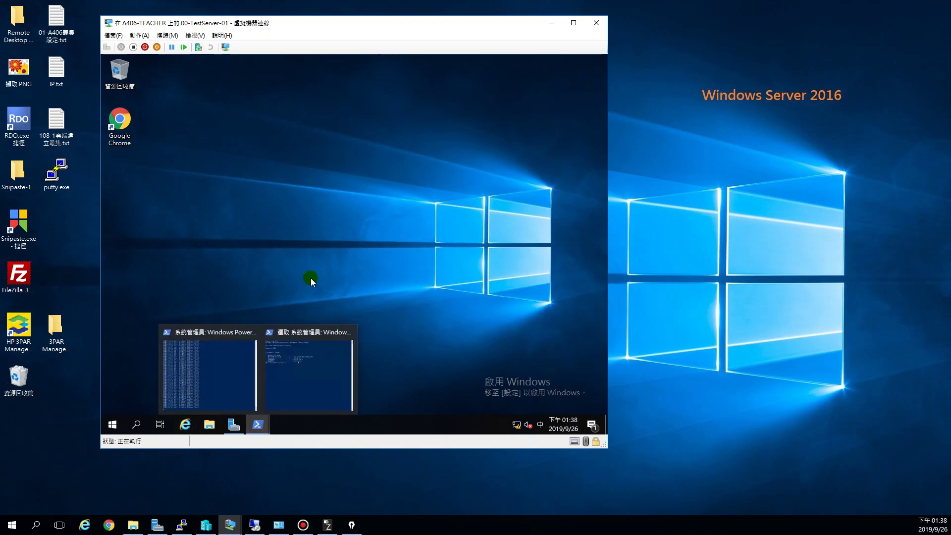
left_click(301, 387)
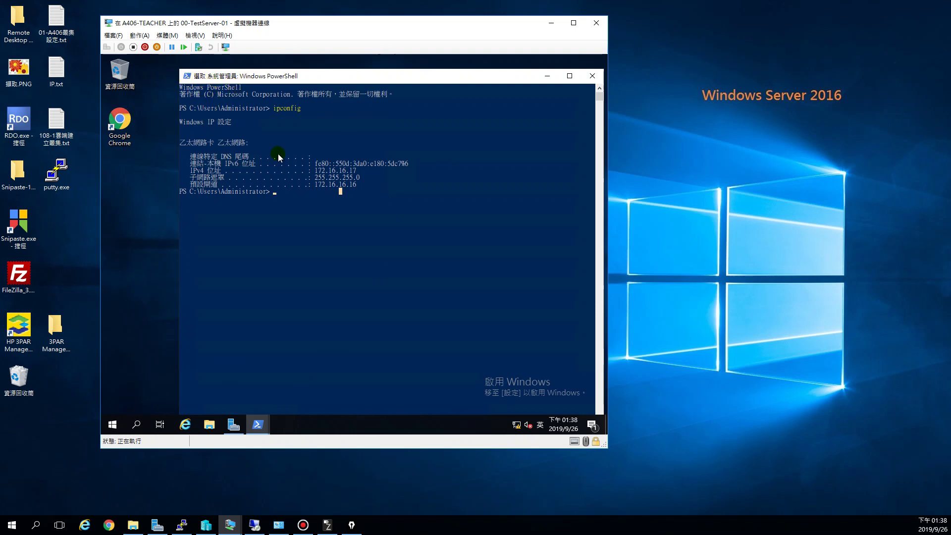
key("Escape")
key("Up")
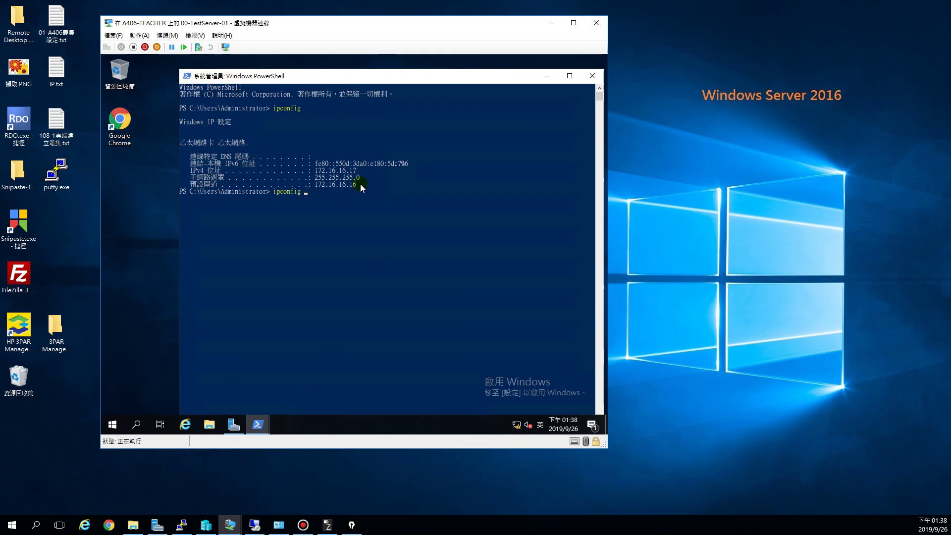
key("Return")
key("Up")
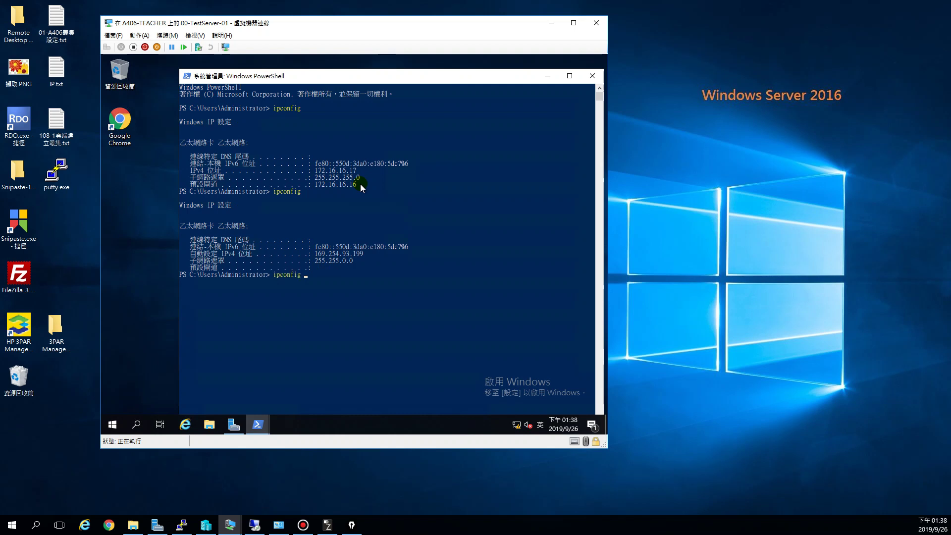
key("Return")
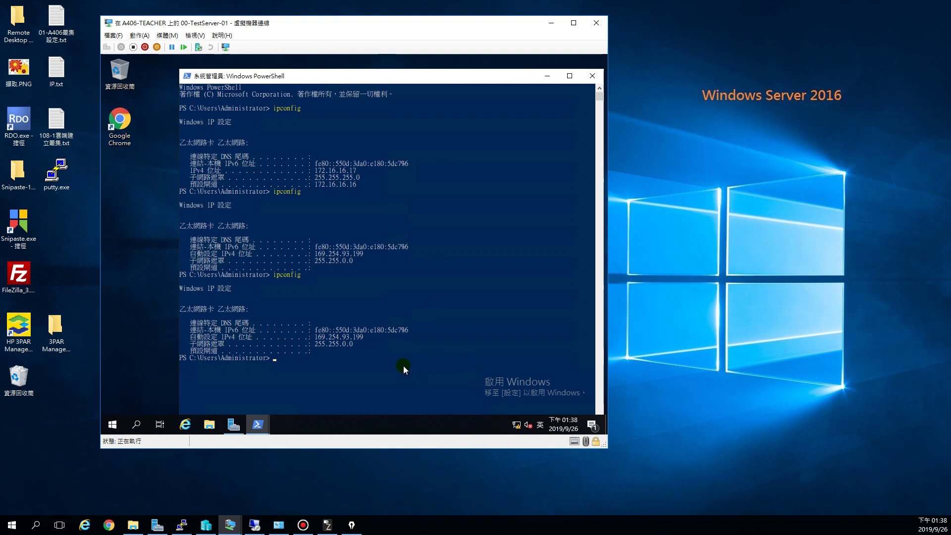
- Run ipconfig /renew, which errors and leaves the adapter at 169.254.93.199
key("Up")
type("/renew")
key("Return")
left_click_drag(325, 75, 318, 68)
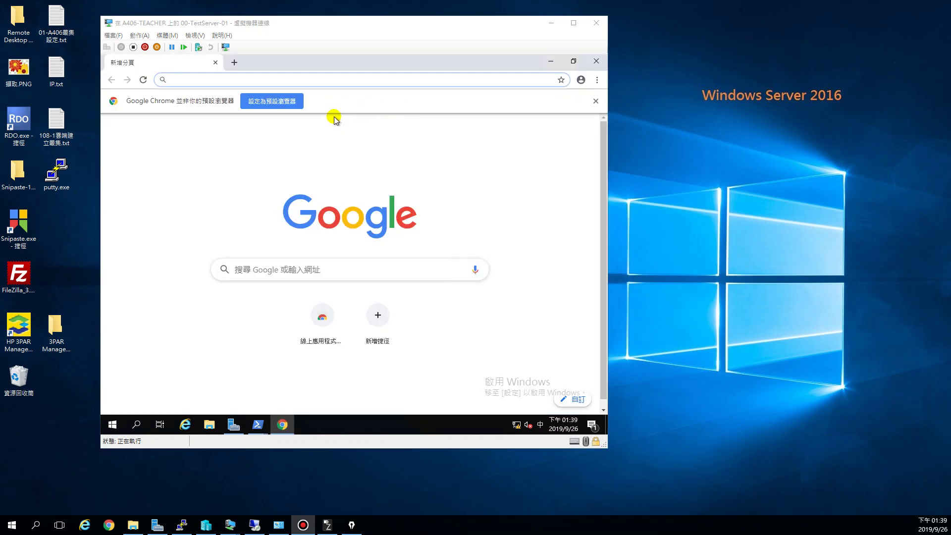
left_click(217, 79)
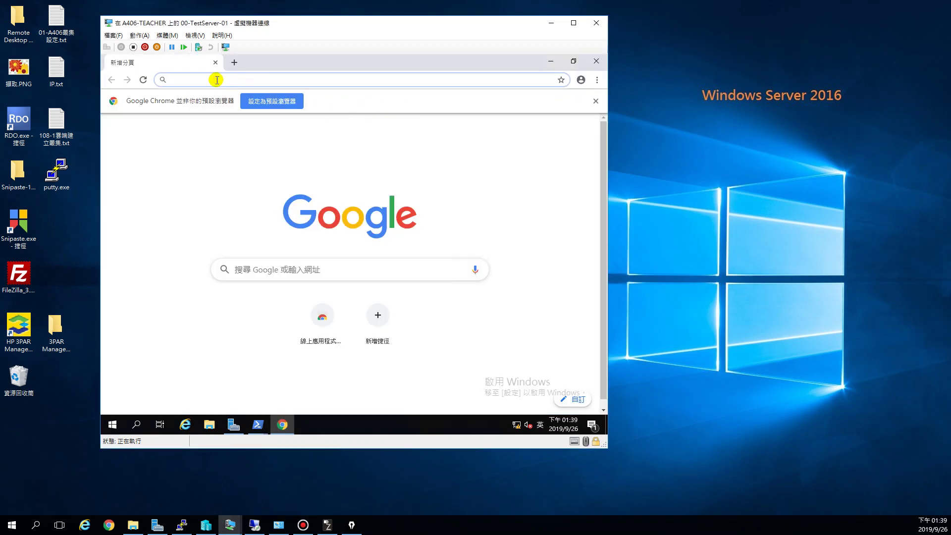
type("https://172.17.100.100:4444")
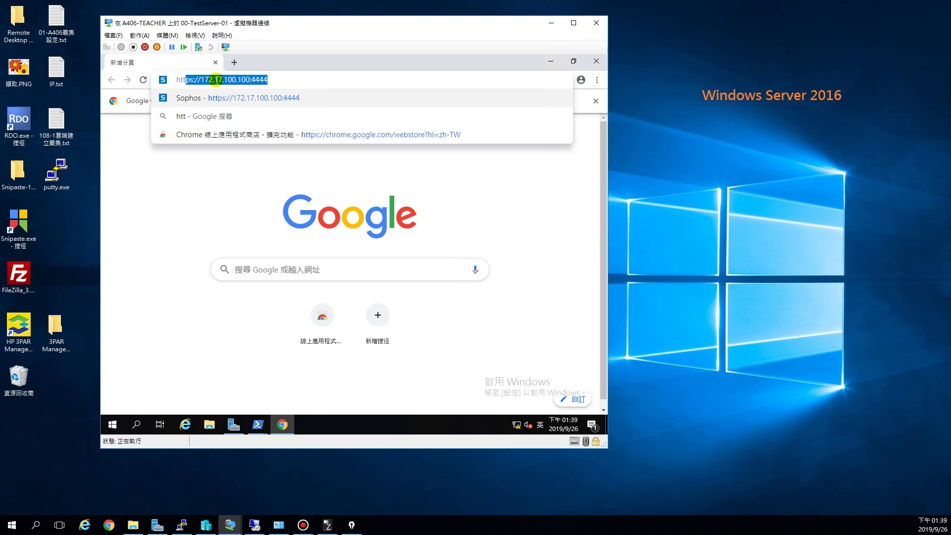
key("End")
key("BackSpace")
key("BackSpace")
key("BackSpace")
key("BackSpace")
key("BackSpace")
key("BackSpace")
key("BackSpace")
key("BackSpace")
key("BackSpace")
key("BackSpace")
key("BackSpace")
key("BackSpace")
key("BackSpace")
key("BackSpace")
key("BackSpace")
key("BackSpace")
key("BackSpace")
key("BackSpace")
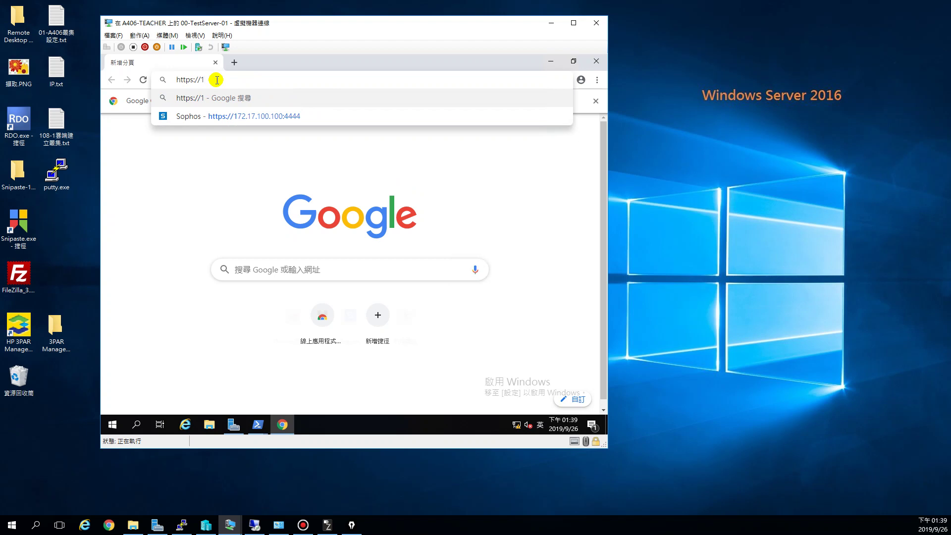
type("72.16.1")
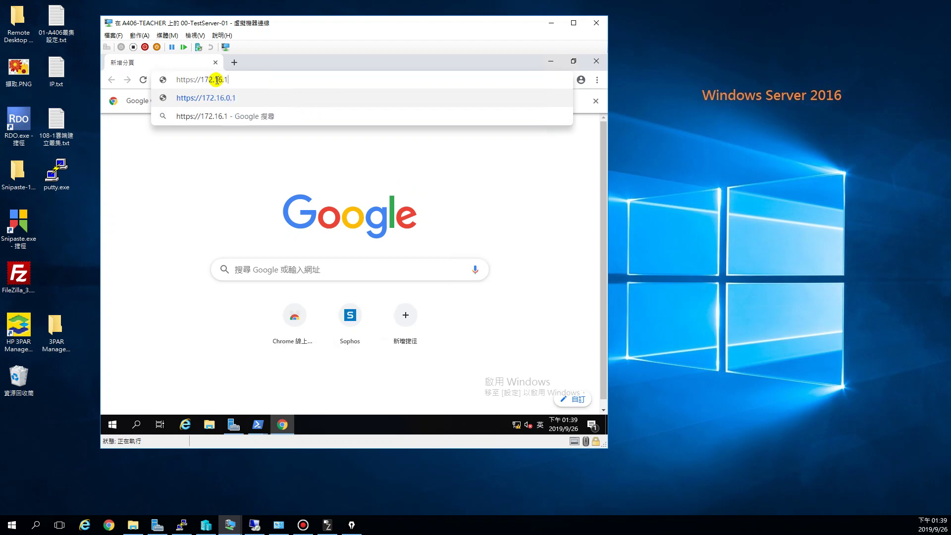
type("6.16:4444")
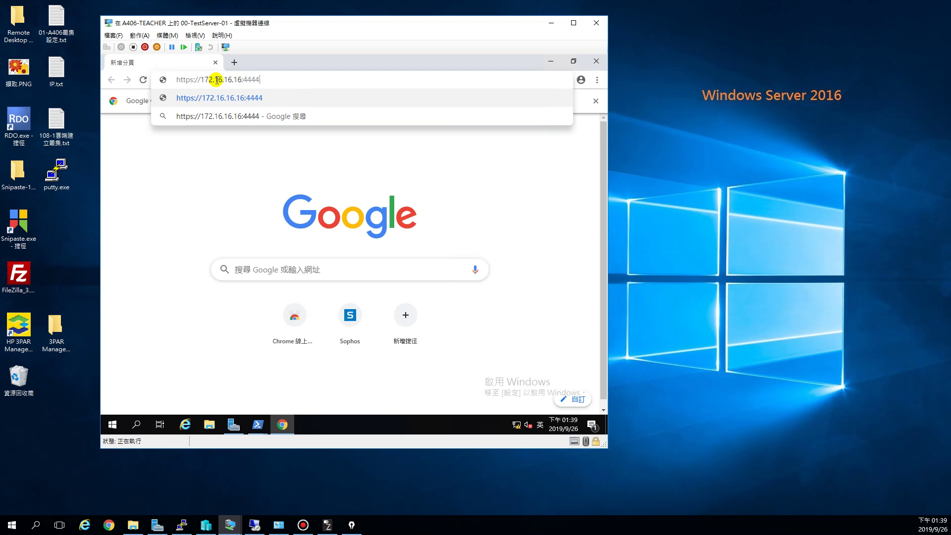
key("Return")
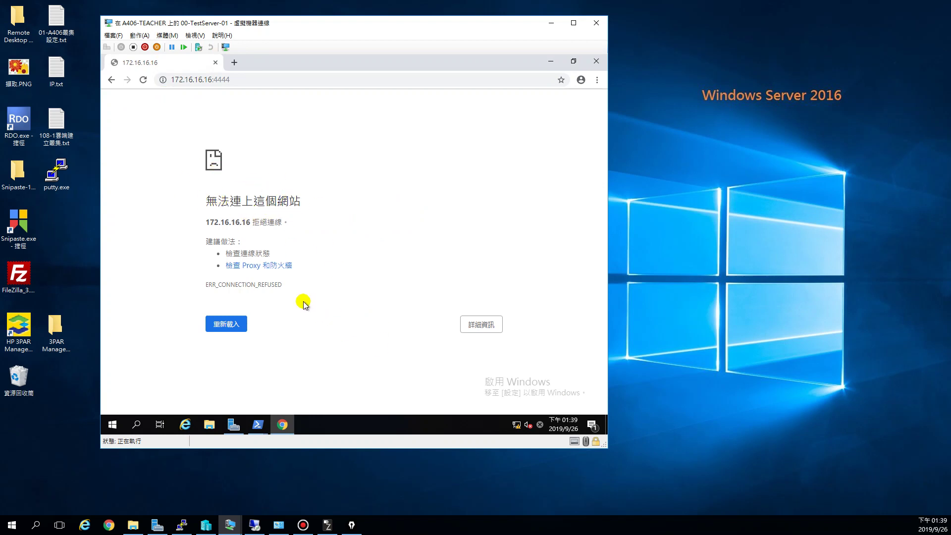
- Reload 172.16.16.16:4444 and proceed past the certificate warning via 進階 and 繼續前往
key("F5")
left_click(142, 80)
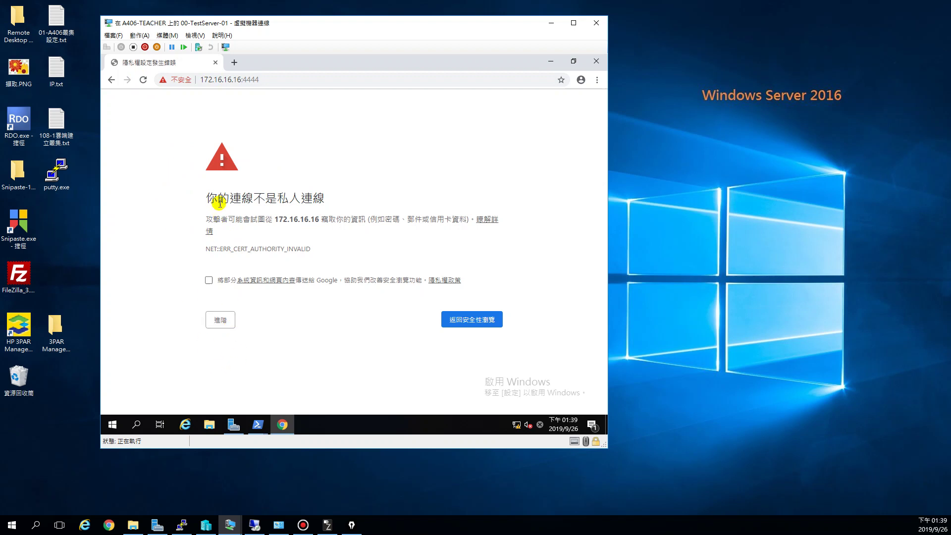
left_click(221, 323)
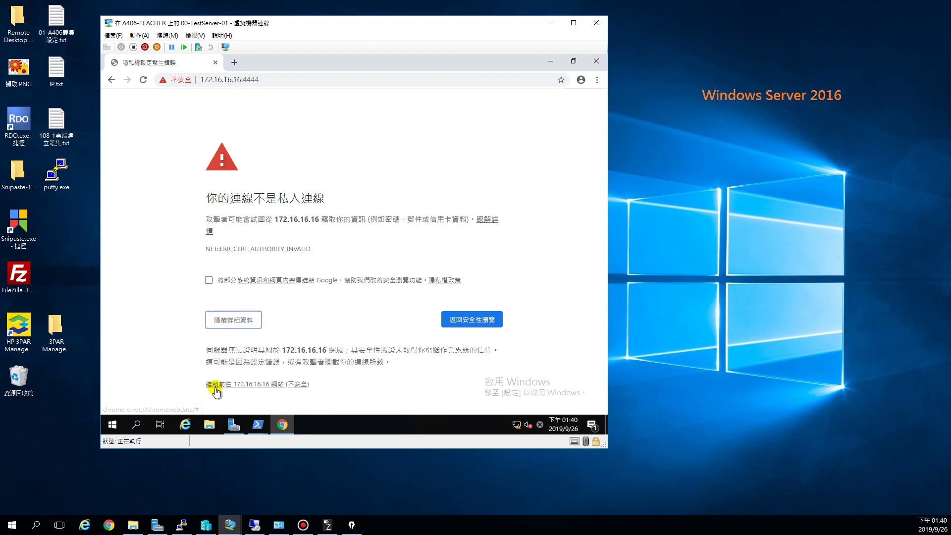
left_click(258, 384)
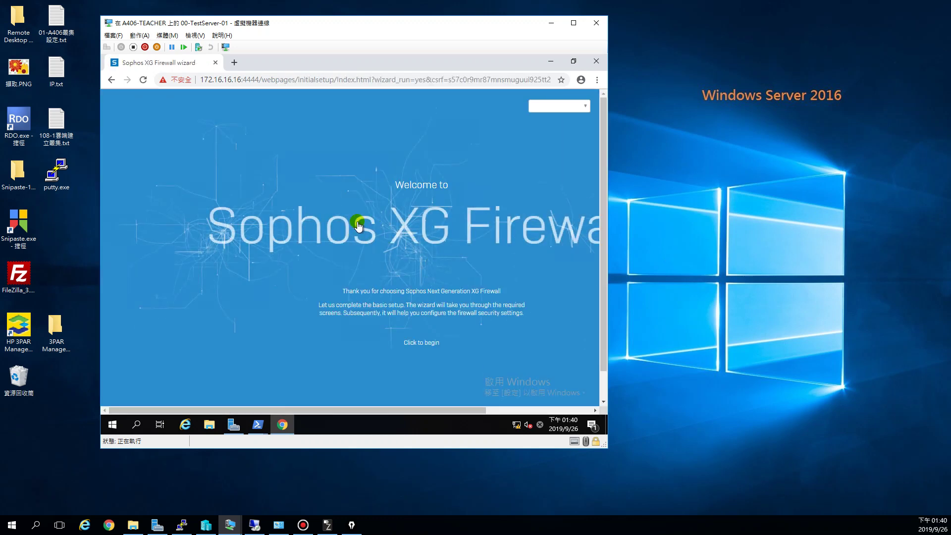
- Switch the wizard language to 繁體中文 and start the setup with 點選以開始
left_click_drag(468, 408, 505, 408)
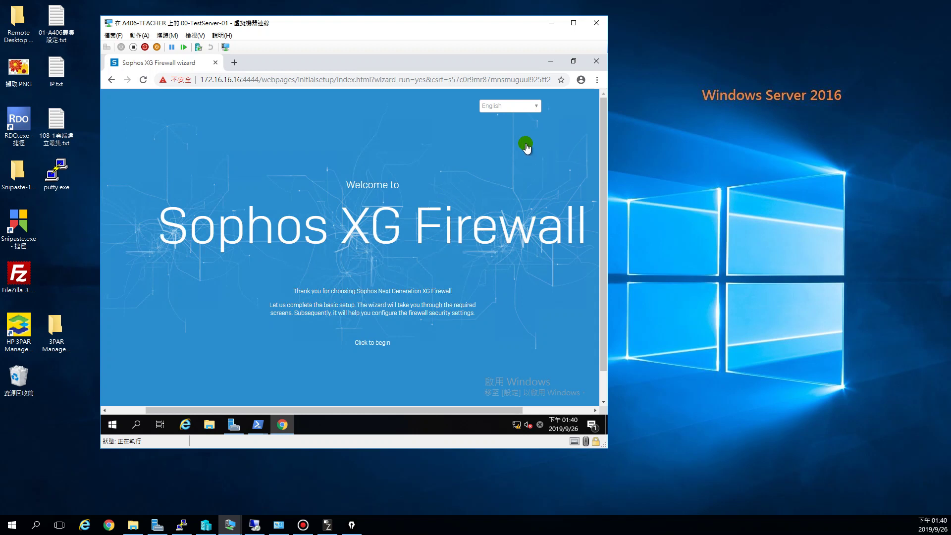
left_click(537, 106)
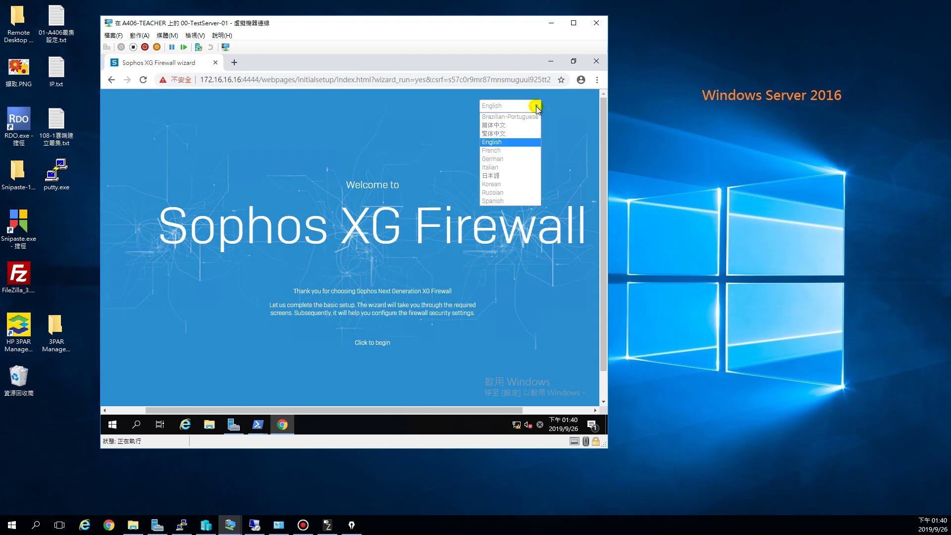
left_click(502, 134)
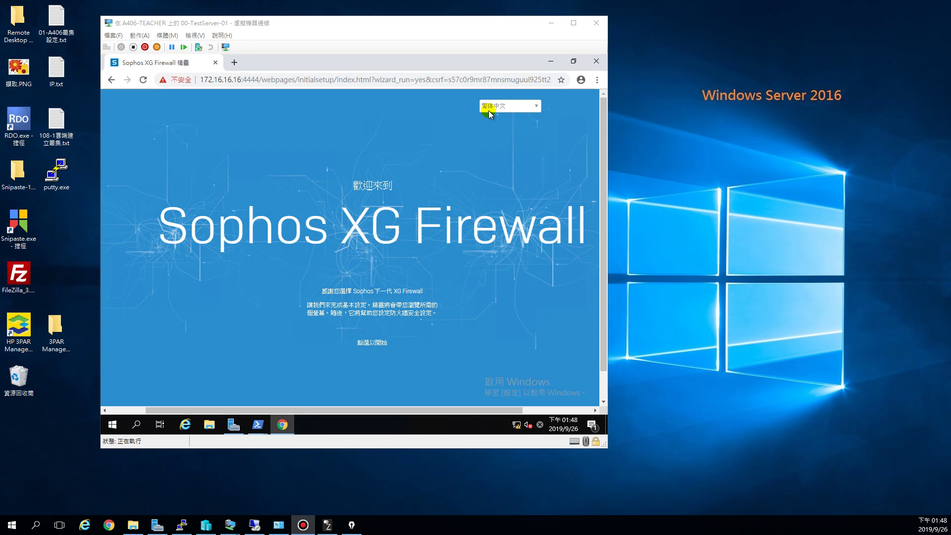
left_click(370, 344)
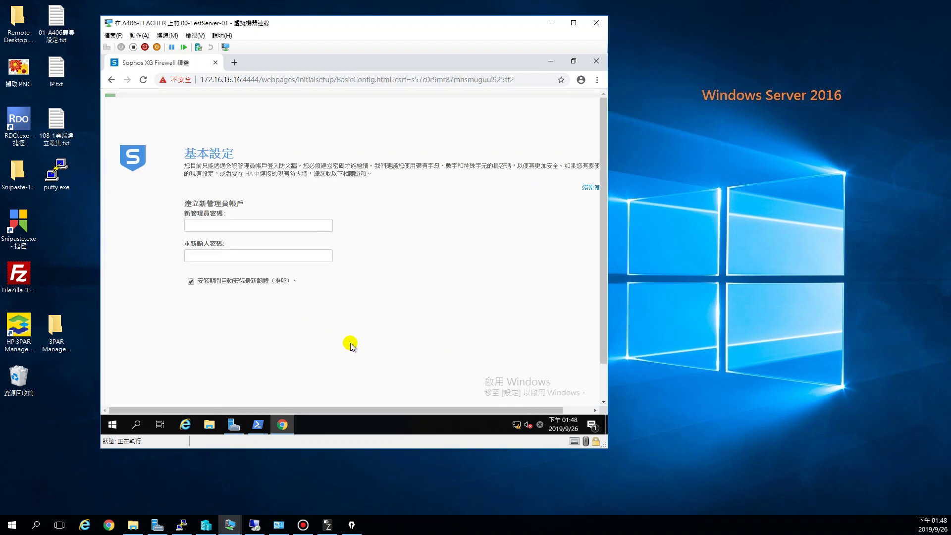
- Enter and confirm the new admin password and turn off automatic latest-firmware installation
left_click(213, 227)
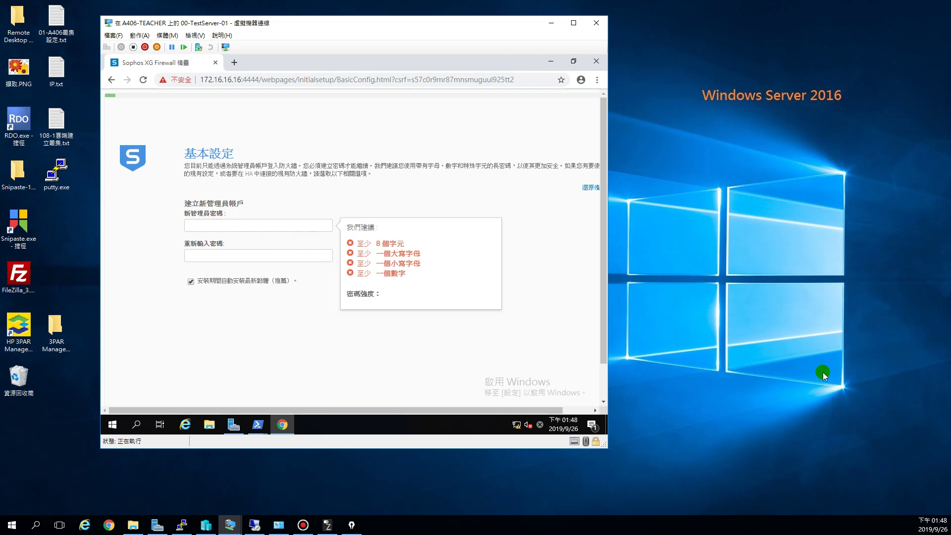
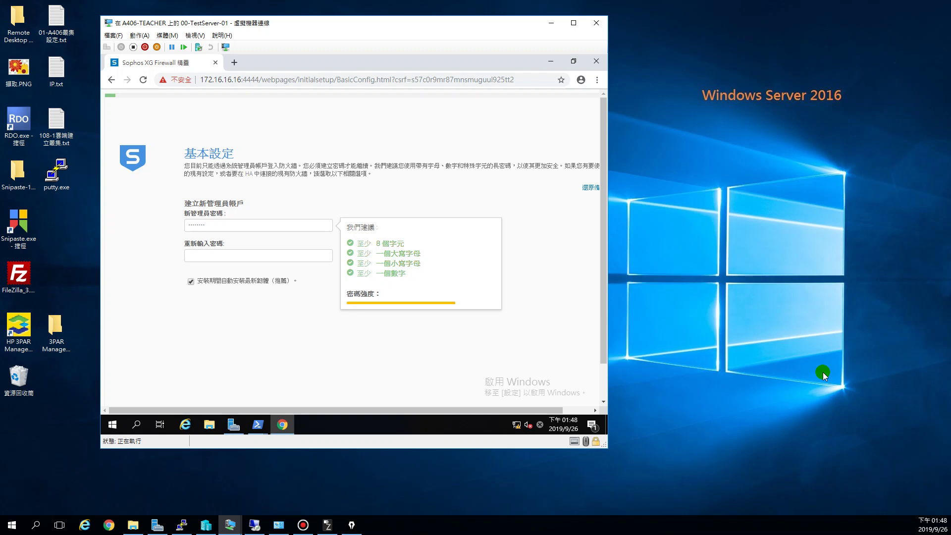
key("Tab")
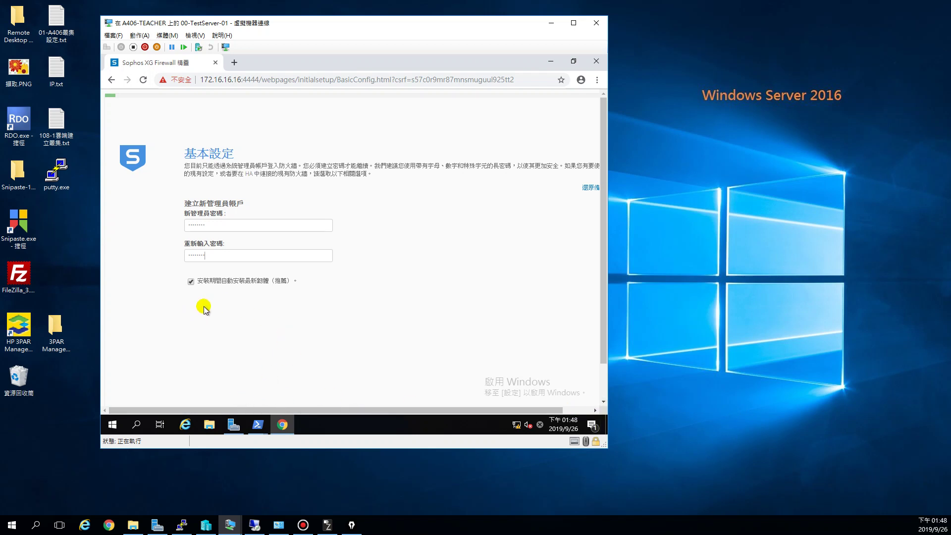
left_click(191, 282)
- Accept the licence agreement and continue (繼續) to the Internet connection check
left_click_drag(303, 411, 349, 358)
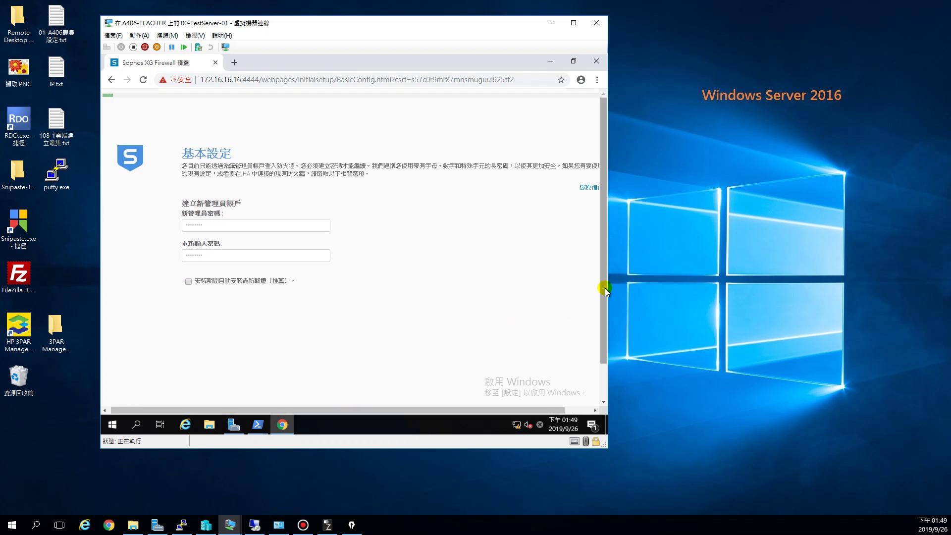
left_click_drag(605, 289, 594, 353)
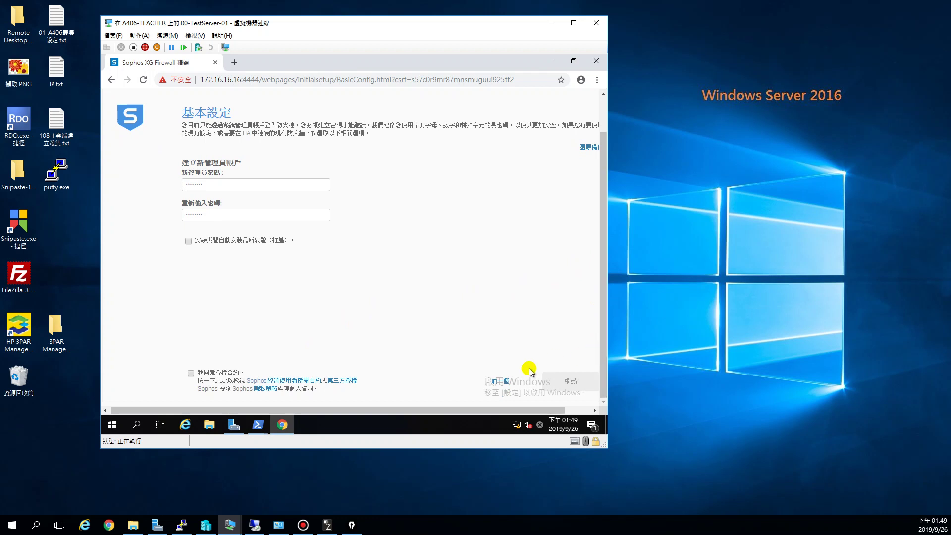
left_click(510, 418)
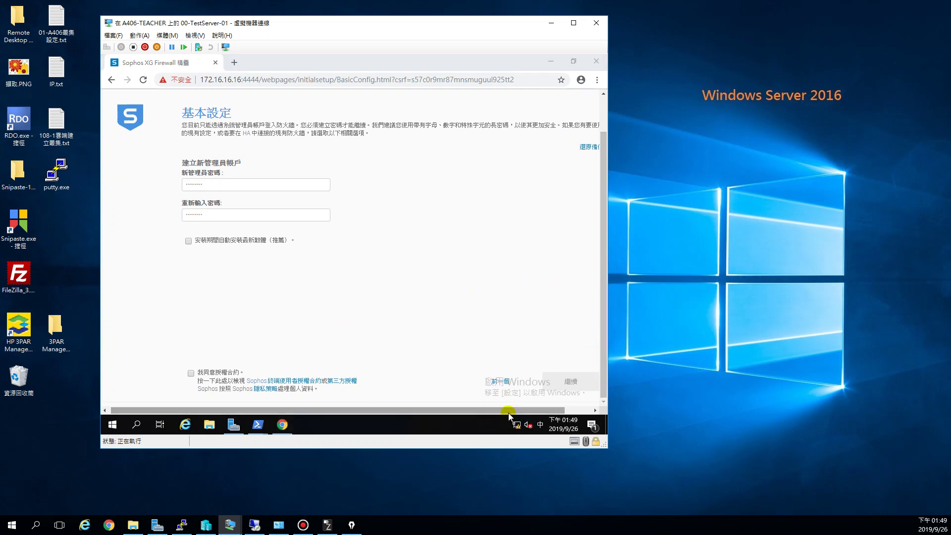
left_click_drag(509, 411, 539, 411)
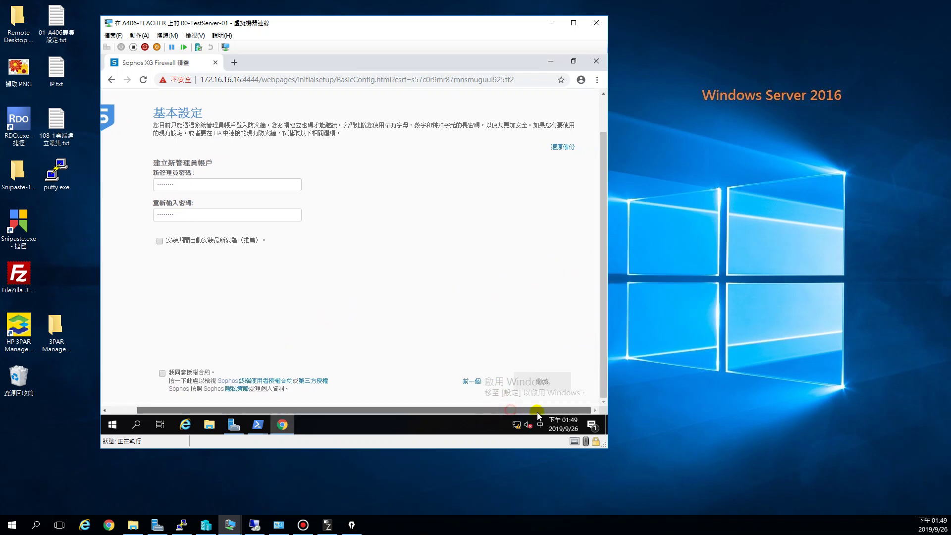
left_click(162, 373)
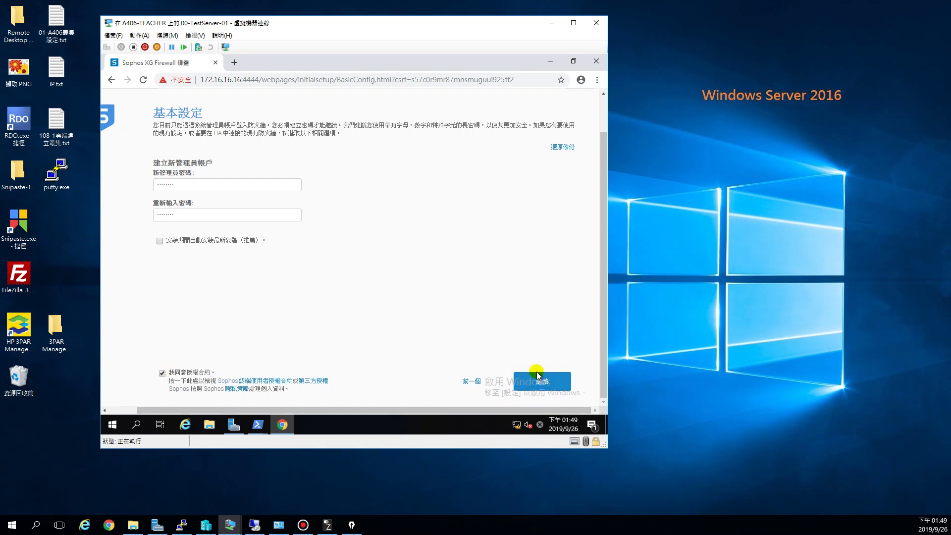
left_click(543, 382)
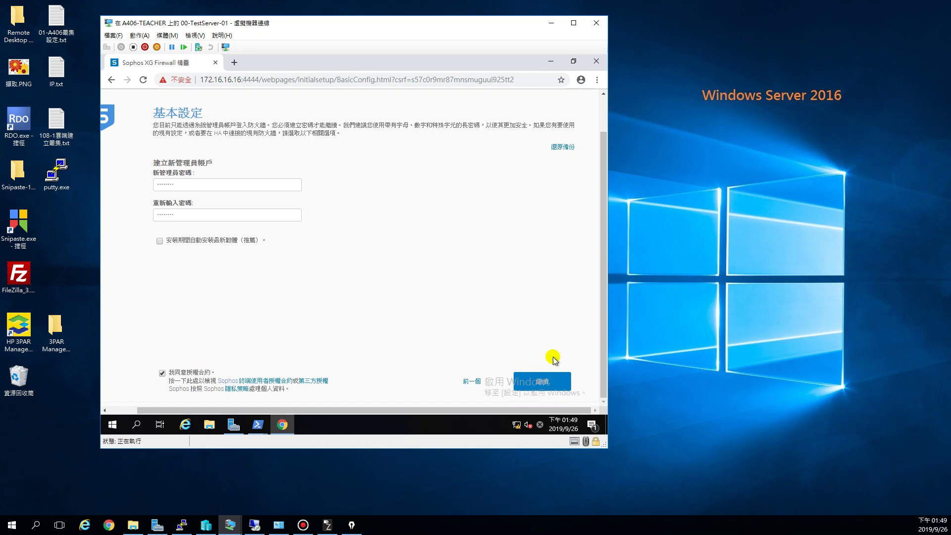
left_click(546, 381)
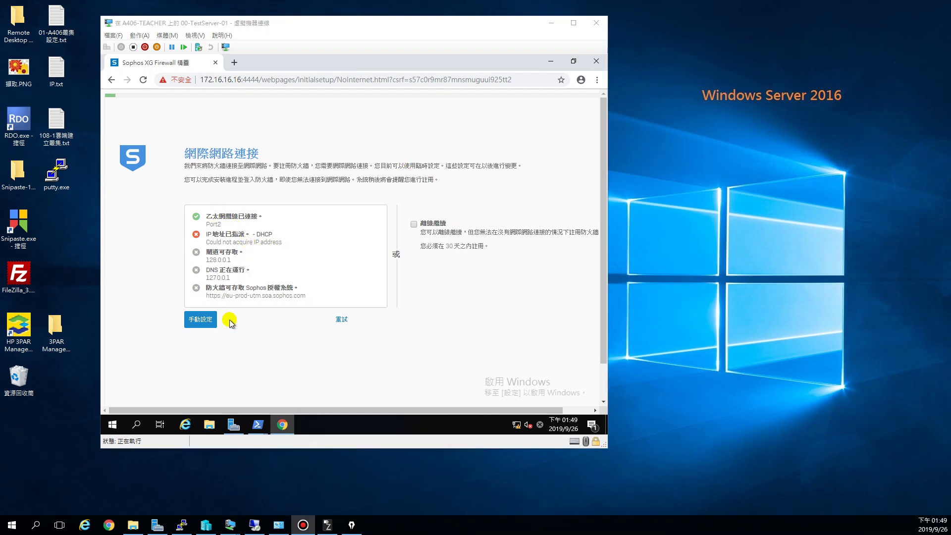
- Choose to continue setup offline and proceed past the connection check
left_click(414, 225)
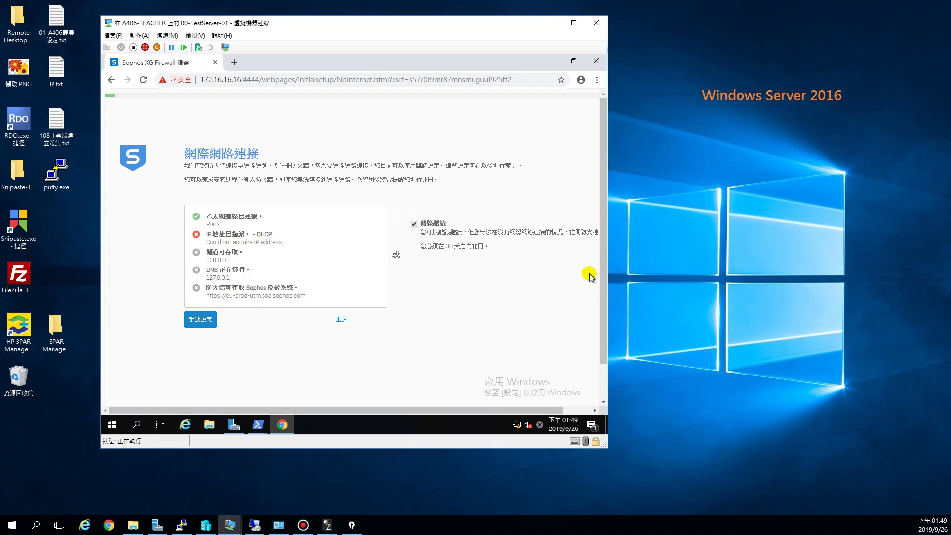
left_click_drag(601, 267, 599, 317)
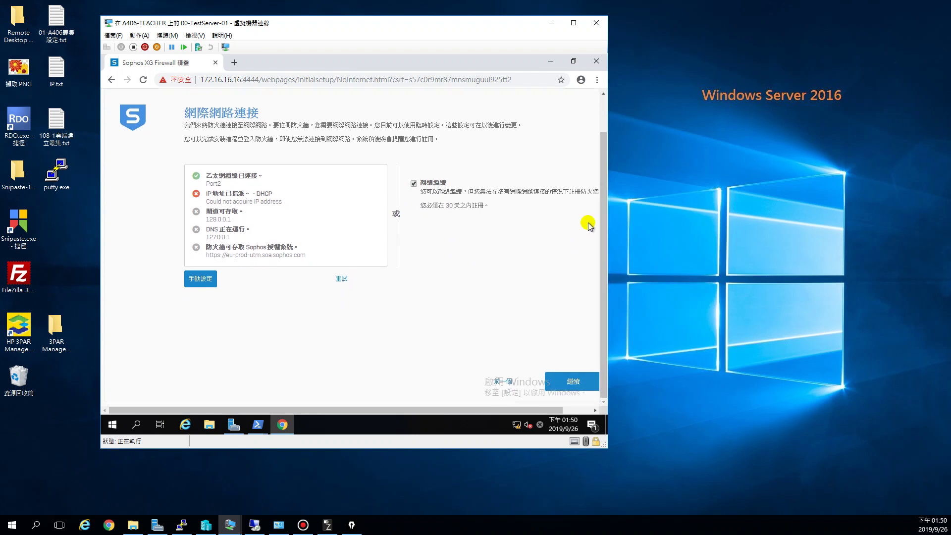
left_click(572, 384)
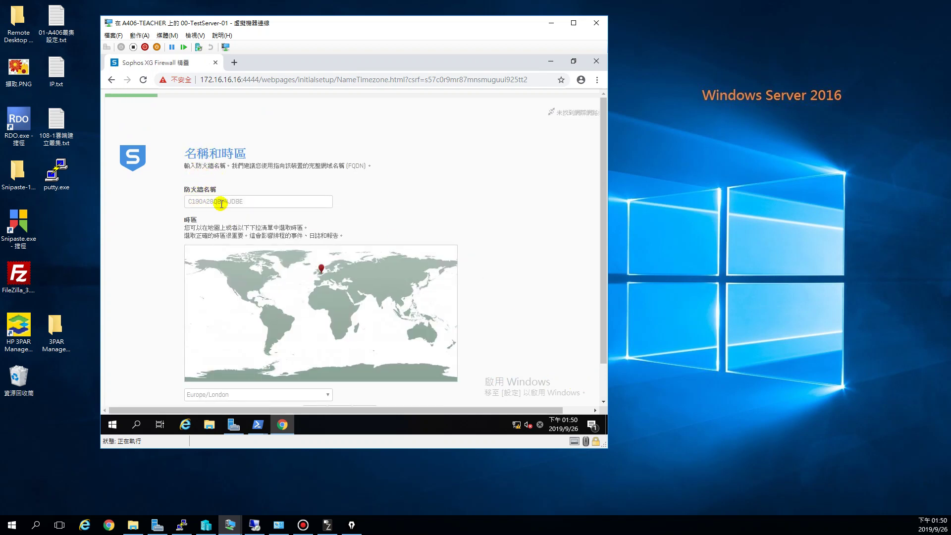
- Change the firewall time zone from Europe/London to Asia/Taipei and continue
left_click_drag(603, 246, 601, 302)
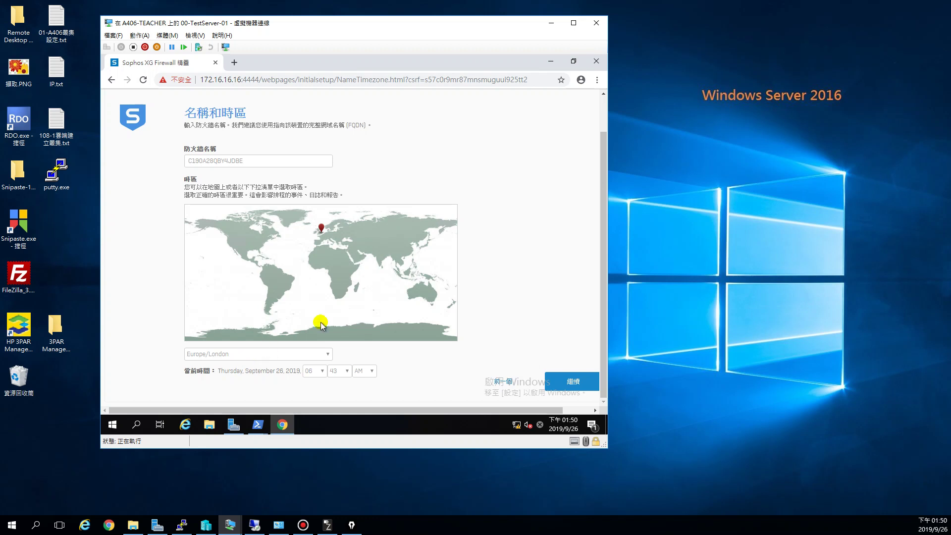
left_click(284, 354)
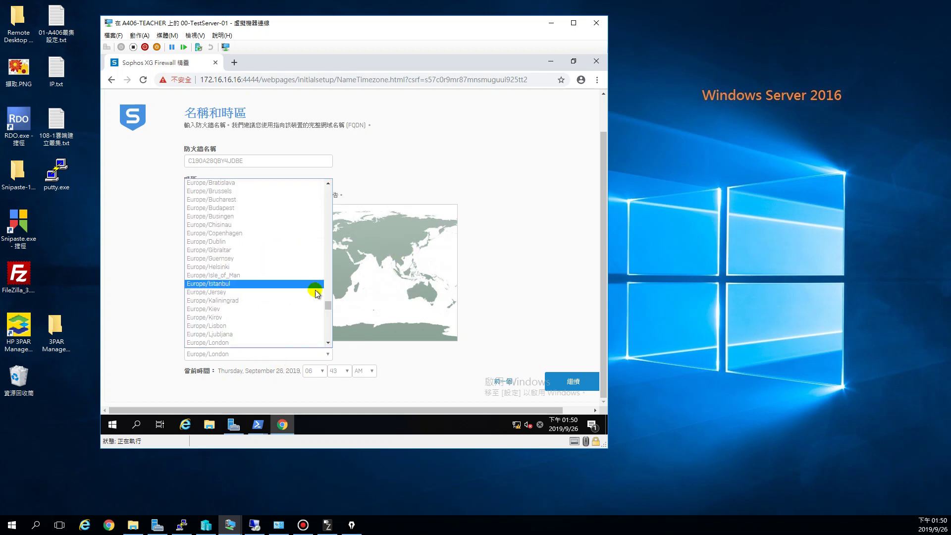
left_click_drag(327, 305, 329, 275)
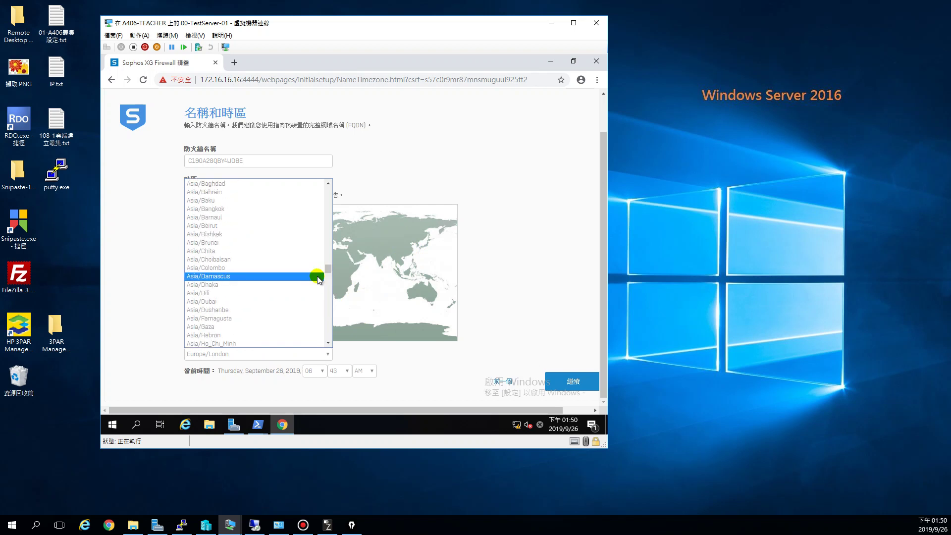
left_click(314, 285)
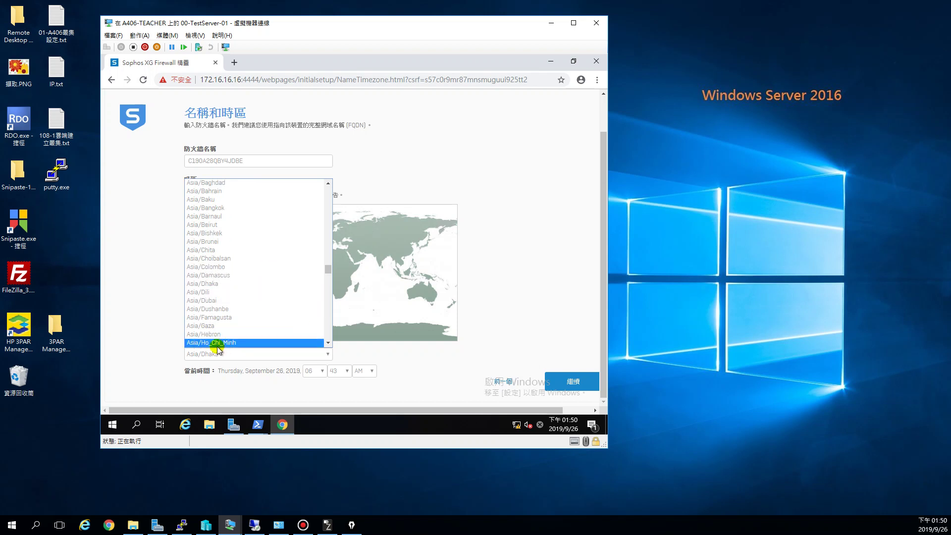
scroll(203, 337, "down", 1)
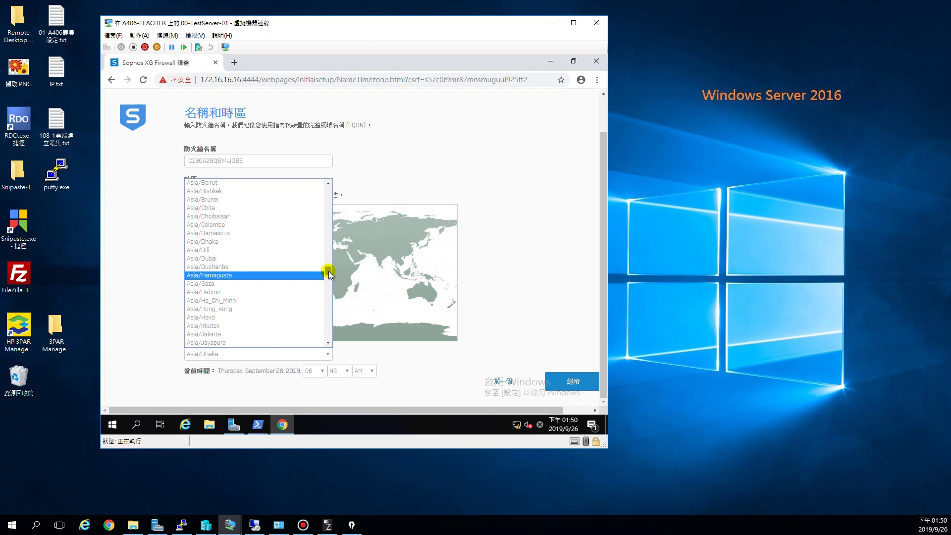
left_click_drag(326, 271, 325, 286)
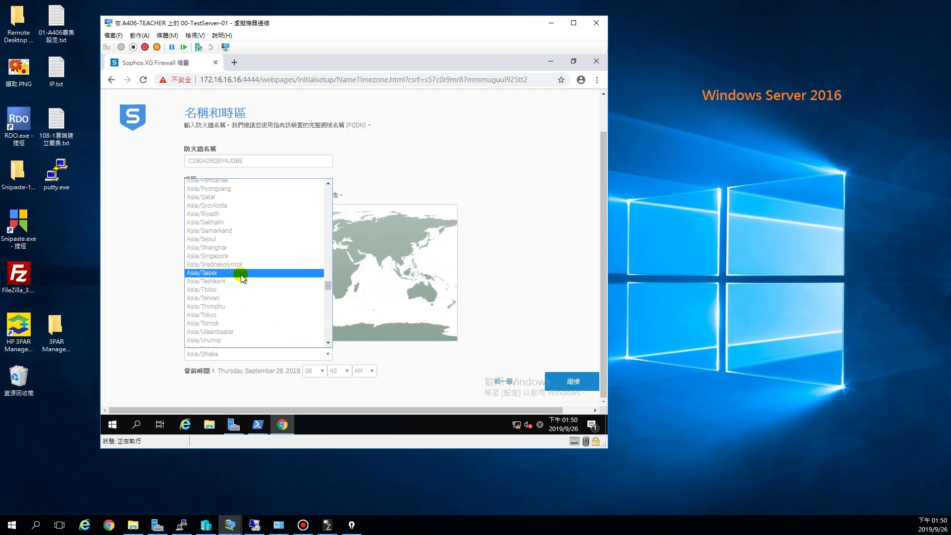
left_click(221, 276)
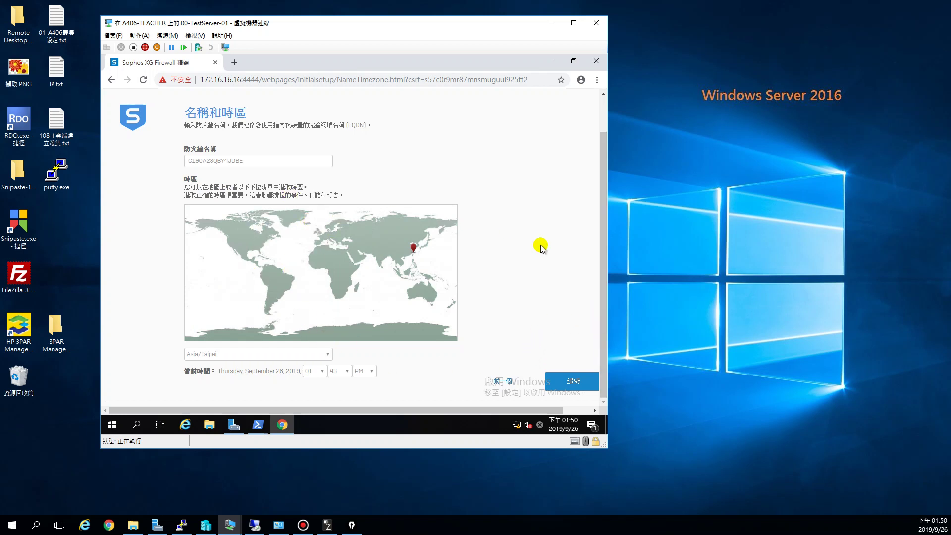
left_click(574, 383)
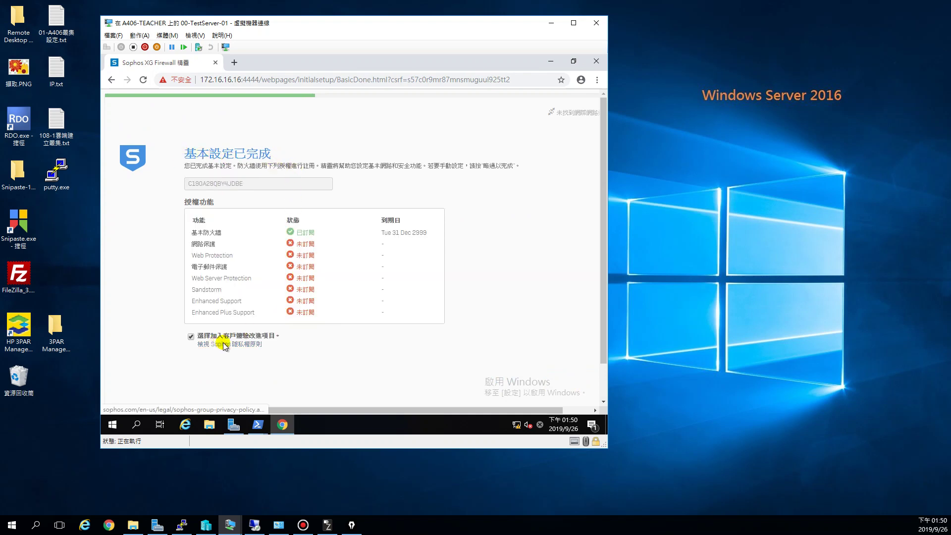
- Opt out of the customer experience improvement program and move on to LAN setup
left_click(191, 337)
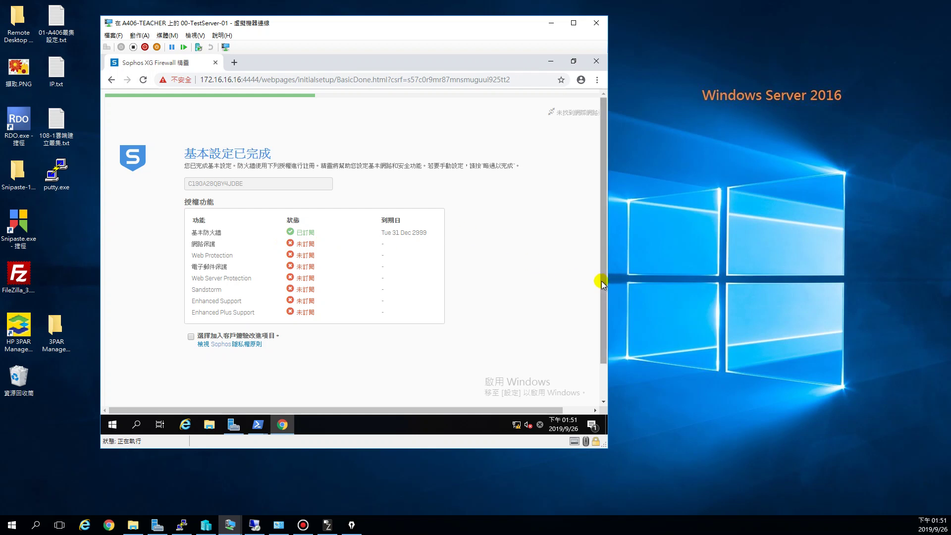
scroll(601, 279, "down", 1)
left_click(573, 382)
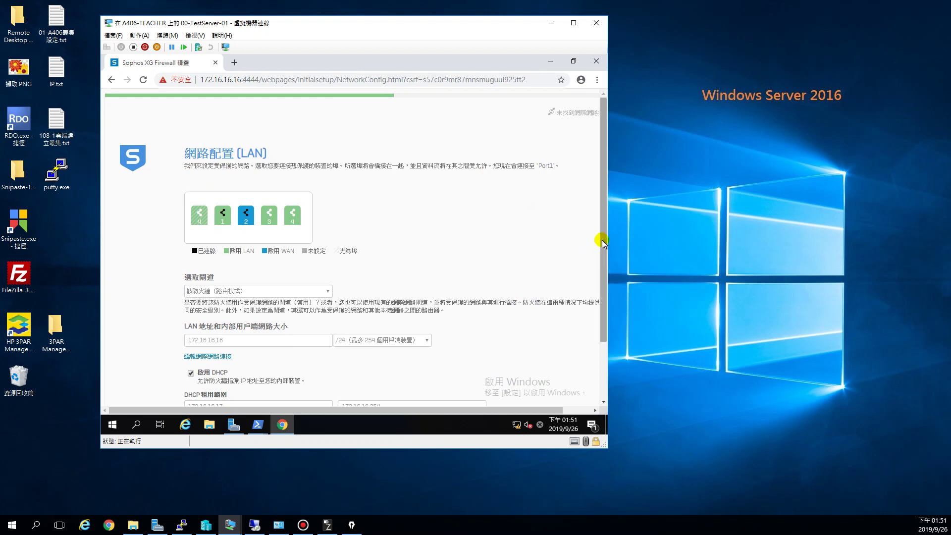
- Accept LAN 172.16.16.16/24 with DHCP range 172.16.16.17–172.16.16.254
scroll(603, 325, "down", 1)
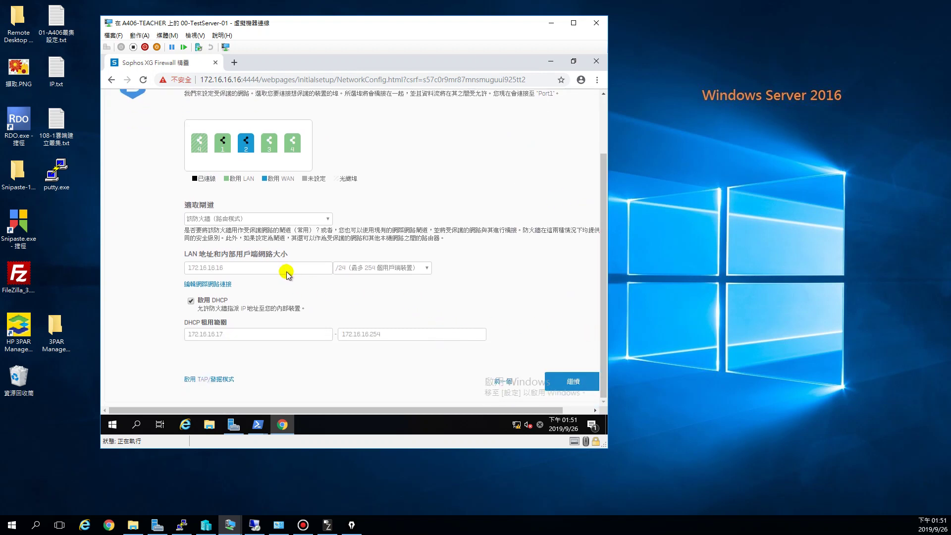
left_click(247, 269)
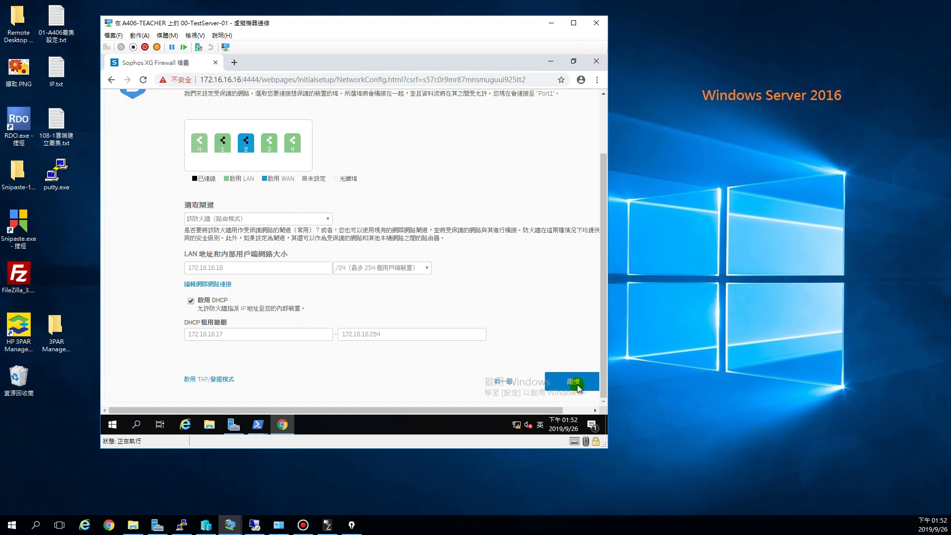
left_click(578, 386)
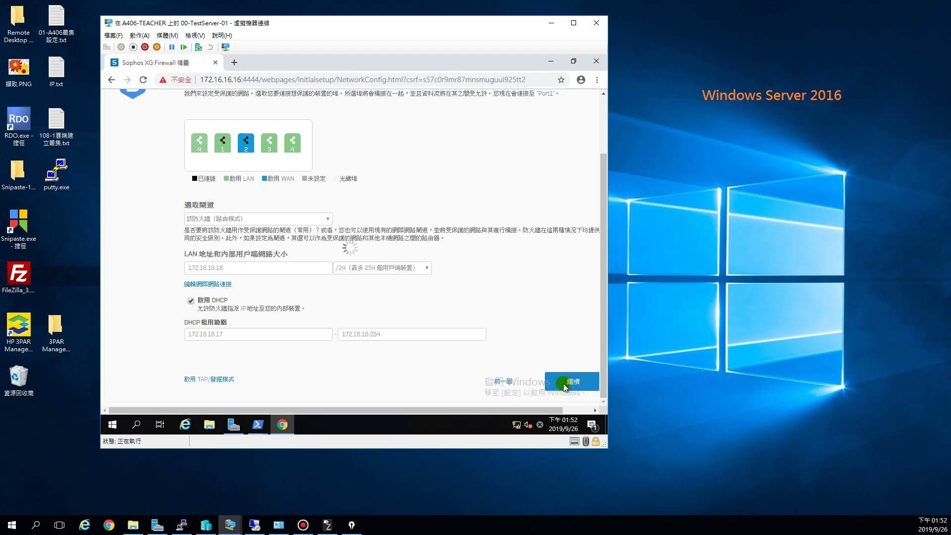
left_click_drag(604, 342, 605, 370)
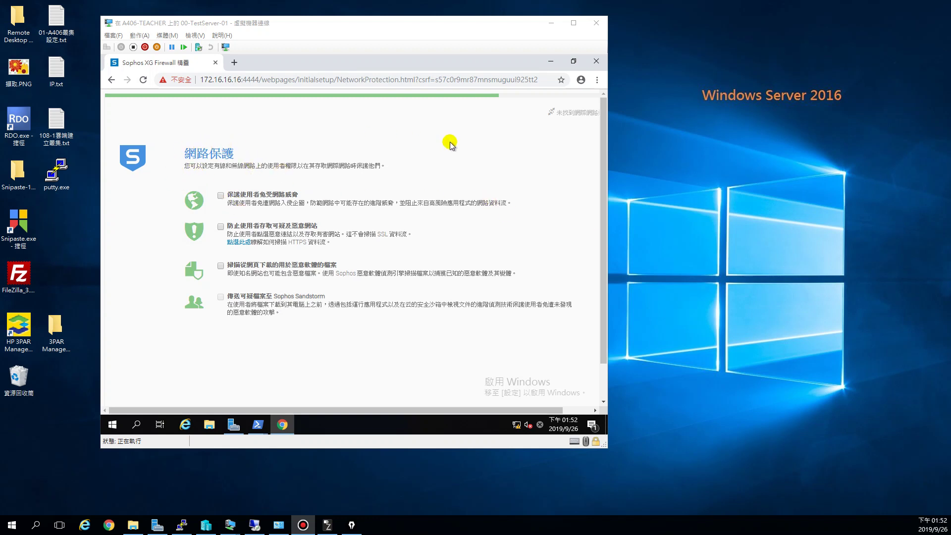
- Leave all four Network Protection options off and continue
left_click(603, 263)
scroll(602, 361, "down", 1)
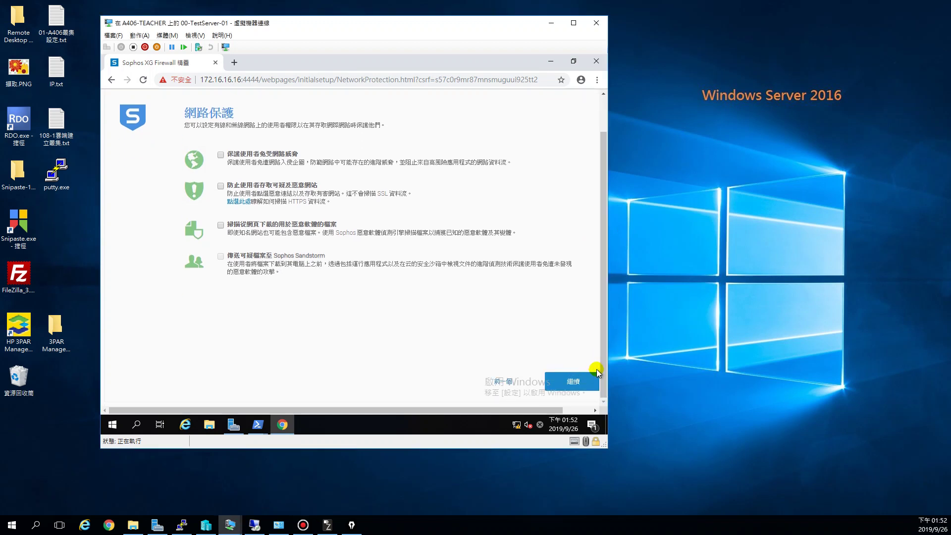
left_click(573, 383)
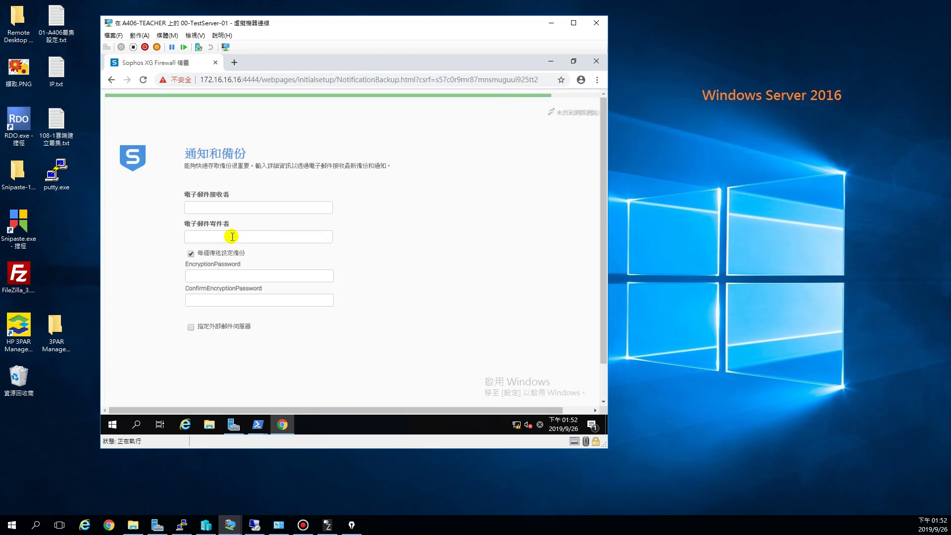
- Turn off weekly configuration backups and enter the notification recipient and sender e-mail addresses
left_click(191, 254)
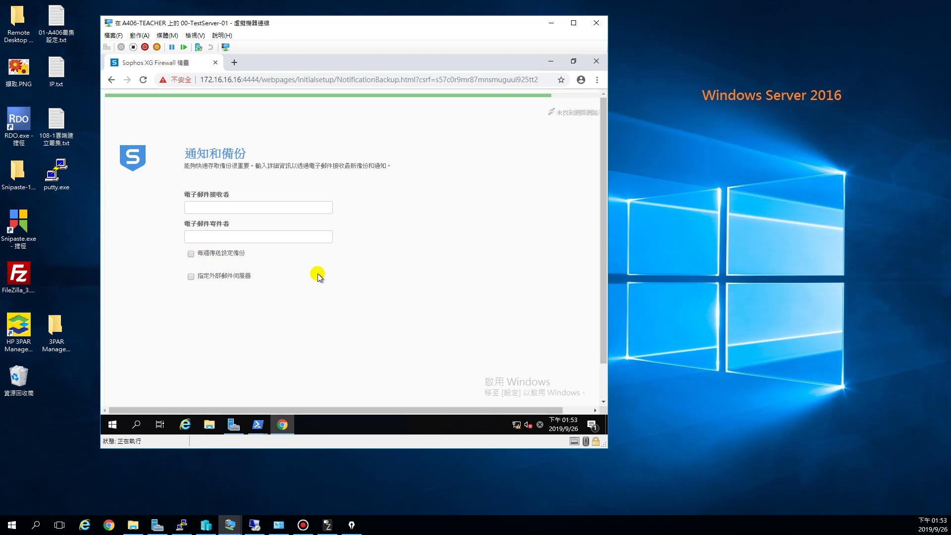
left_click(240, 204)
key("Escape")
key("shift")
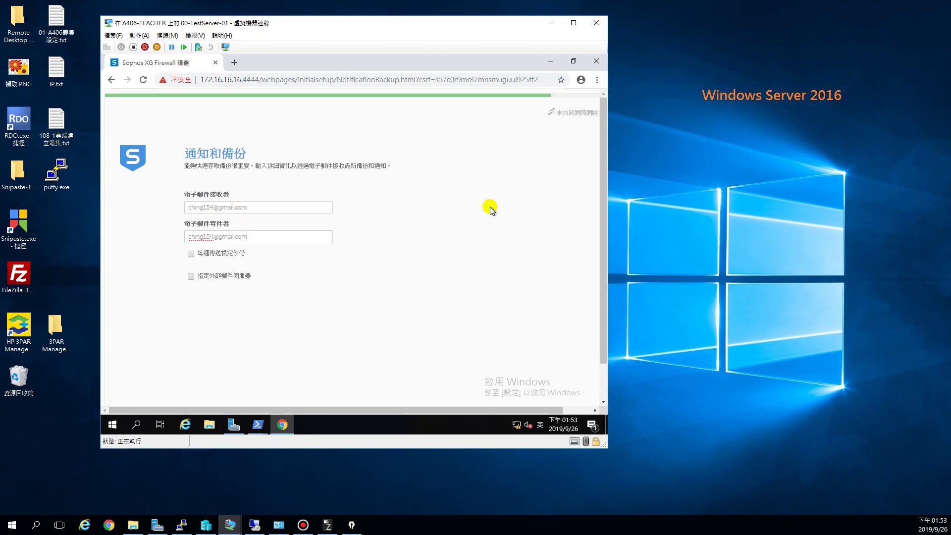
left_click(630, 268)
scroll(606, 270, "down", 1)
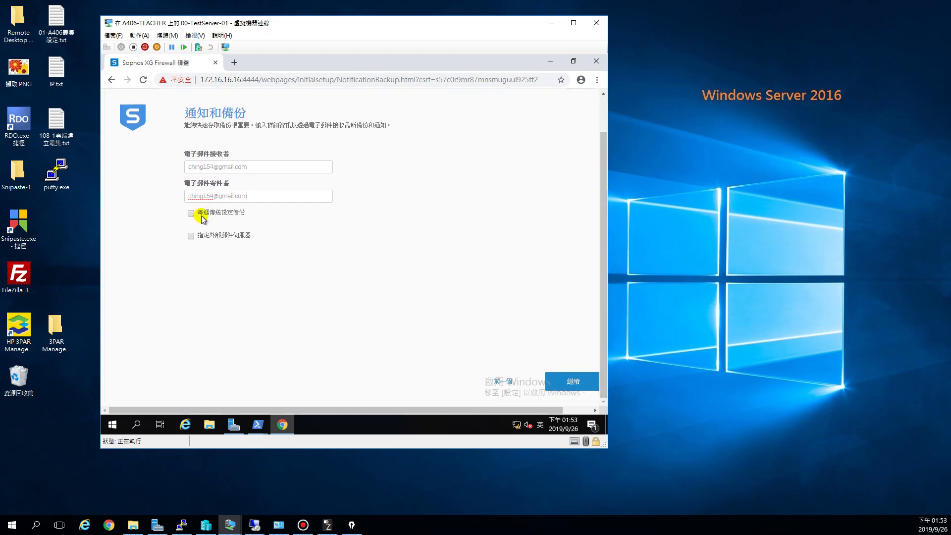
left_click(577, 382)
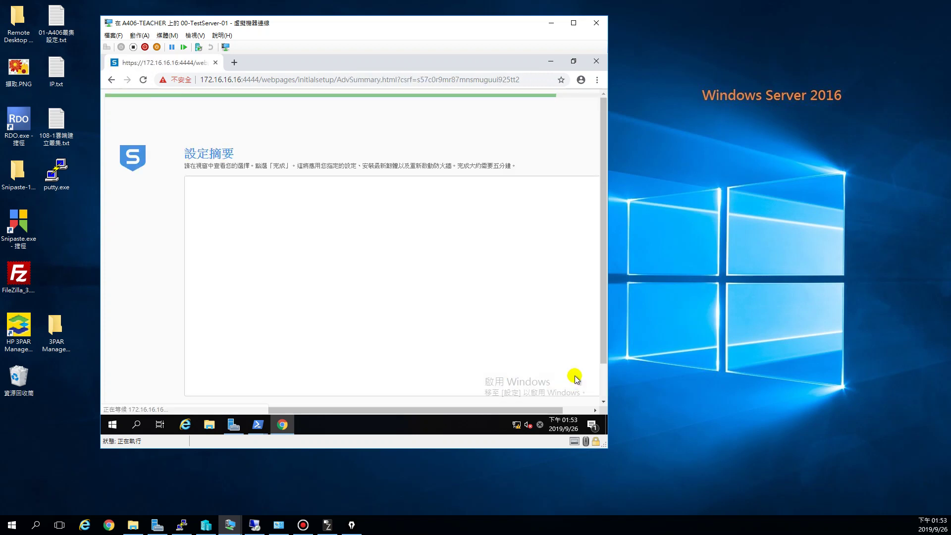
- Apply the summarized configuration and finish the wizard so the firewall restarts
left_click_drag(605, 251, 603, 325)
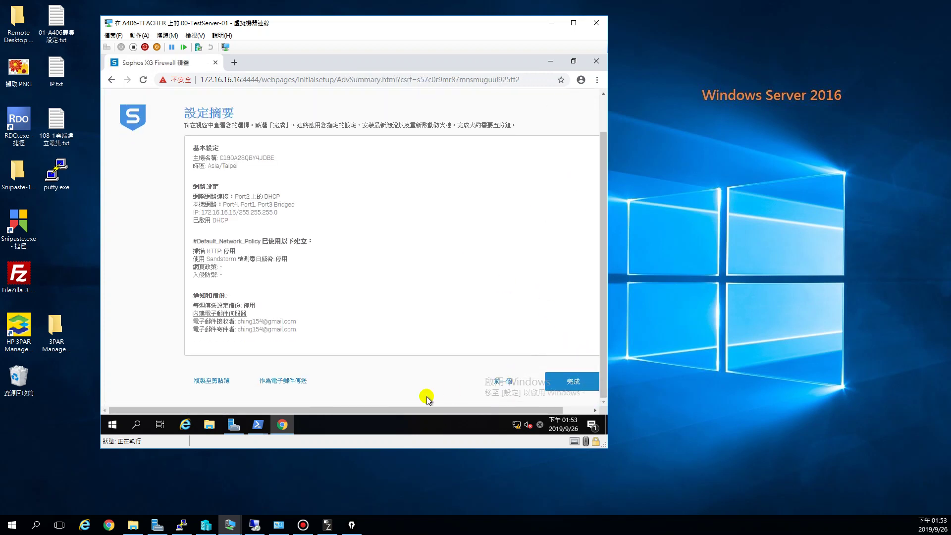
left_click(585, 384)
left_click(573, 384)
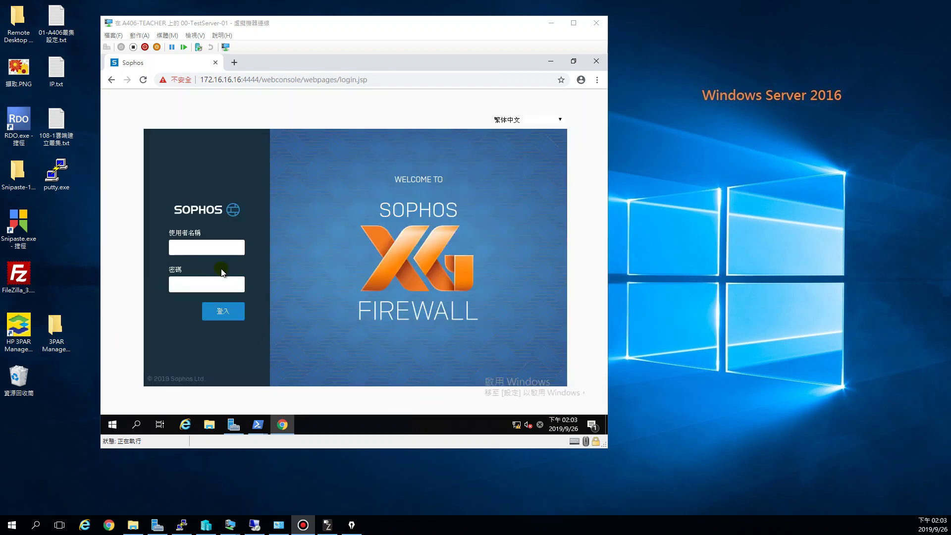
- Sign in to the console with username admin and the administrator password
left_click(219, 250)
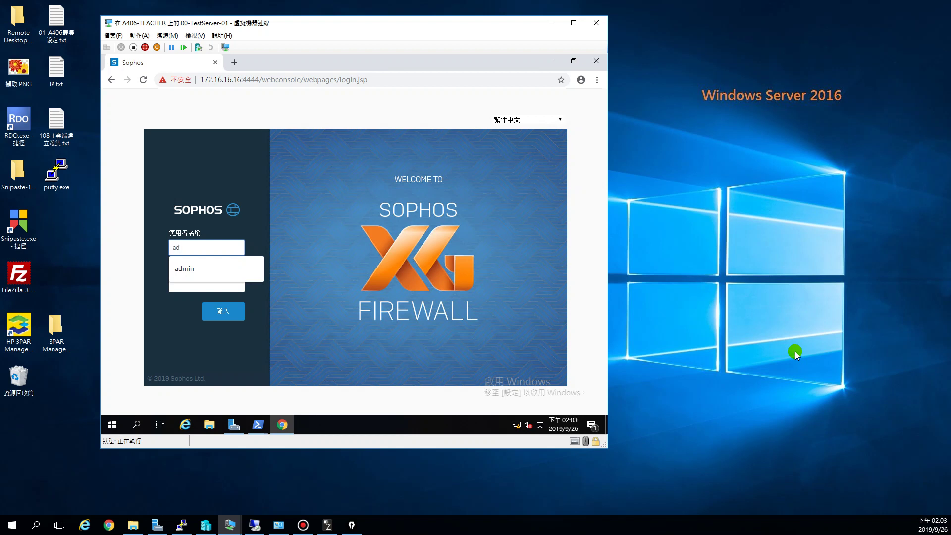
type("admin")
key("Tab")
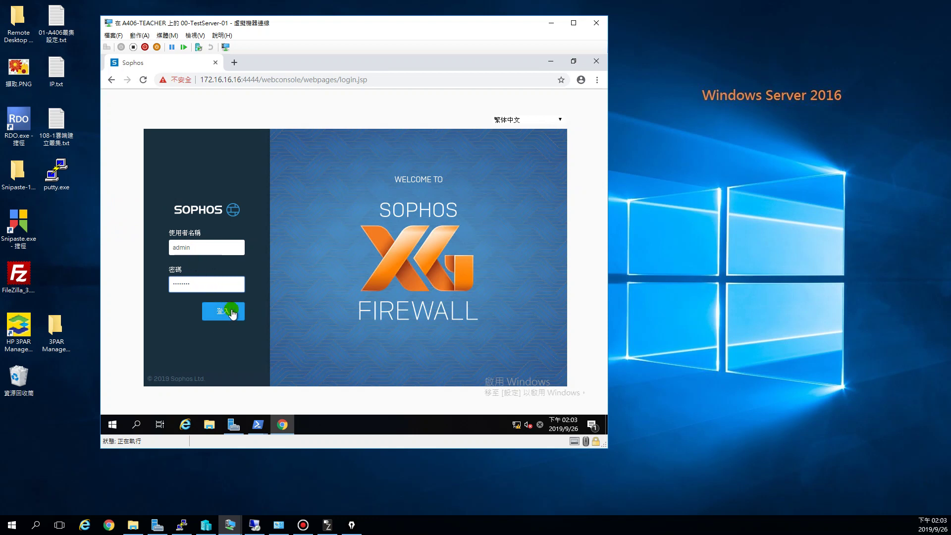
left_click(225, 312)
left_click(214, 310)
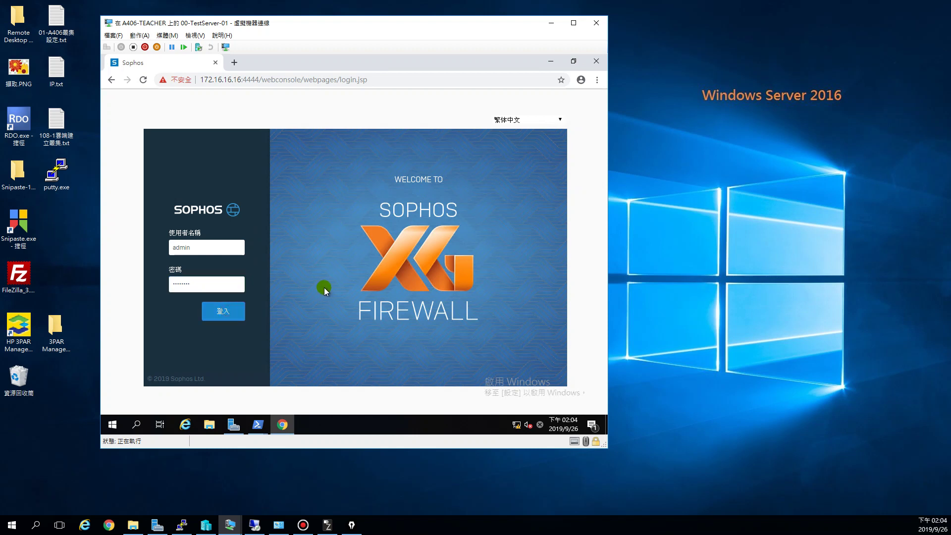